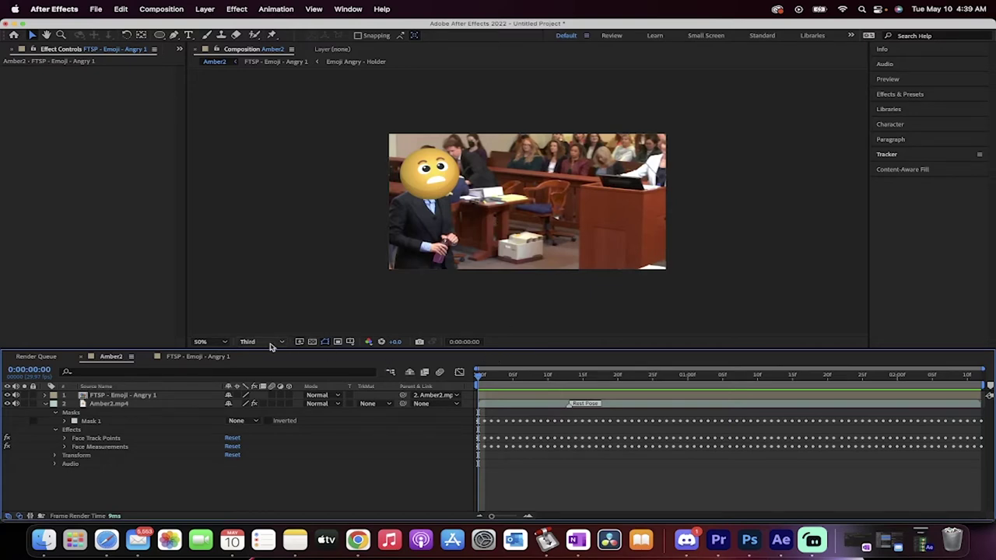
Step: Preview the clip with the emoji overlay hidden, then shown again, checking early and later frames
{"action": "left_click", "coordinate": [8, 396]}
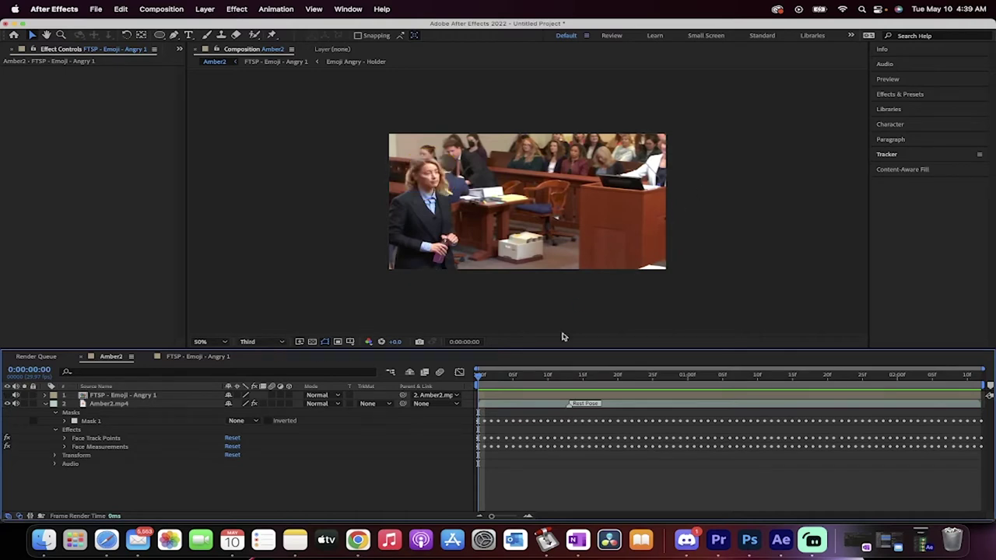
{"action": "left_click", "coordinate": [483, 379]}
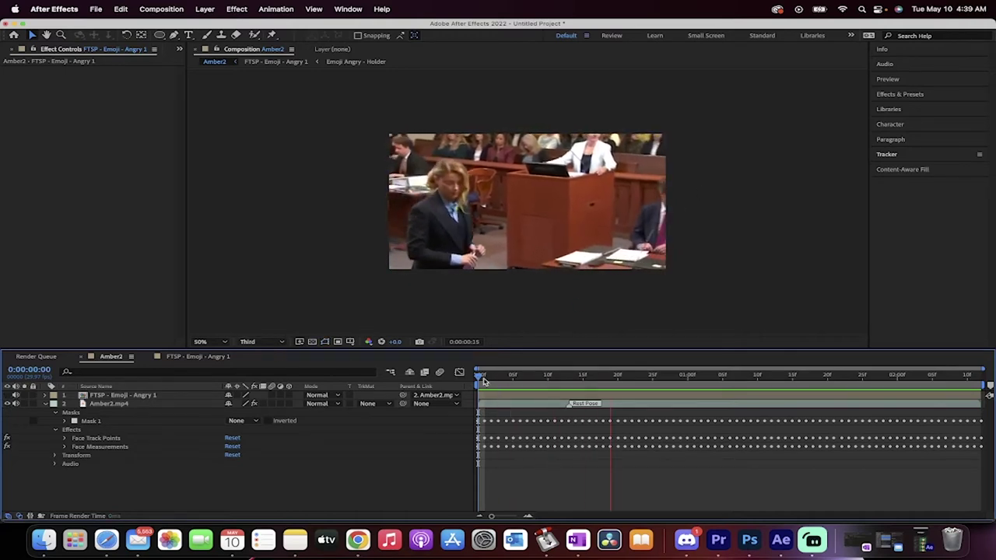
{"action": "left_click_drag", "start_coordinate": [483, 380], "coordinate": [453, 380]}
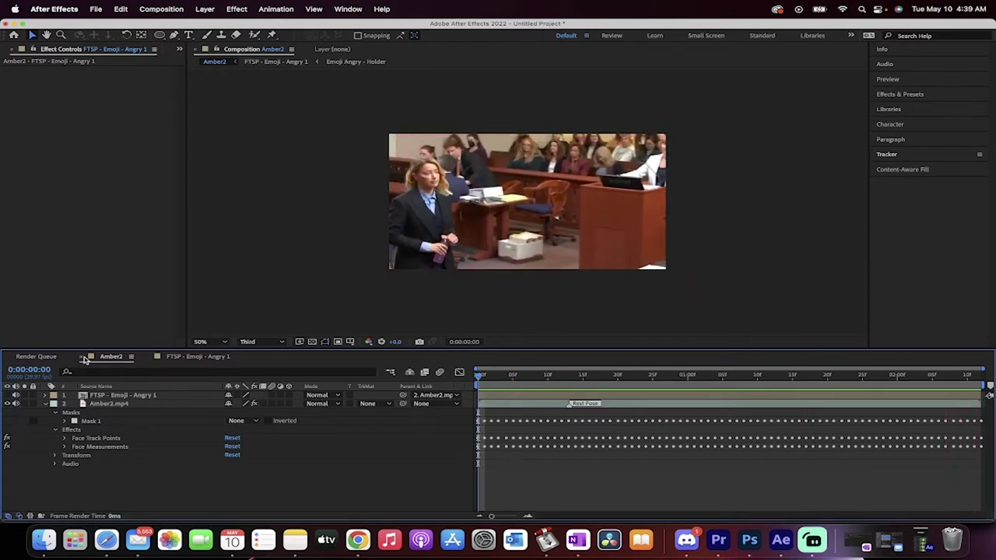
{"action": "left_click", "coordinate": [113, 397]}
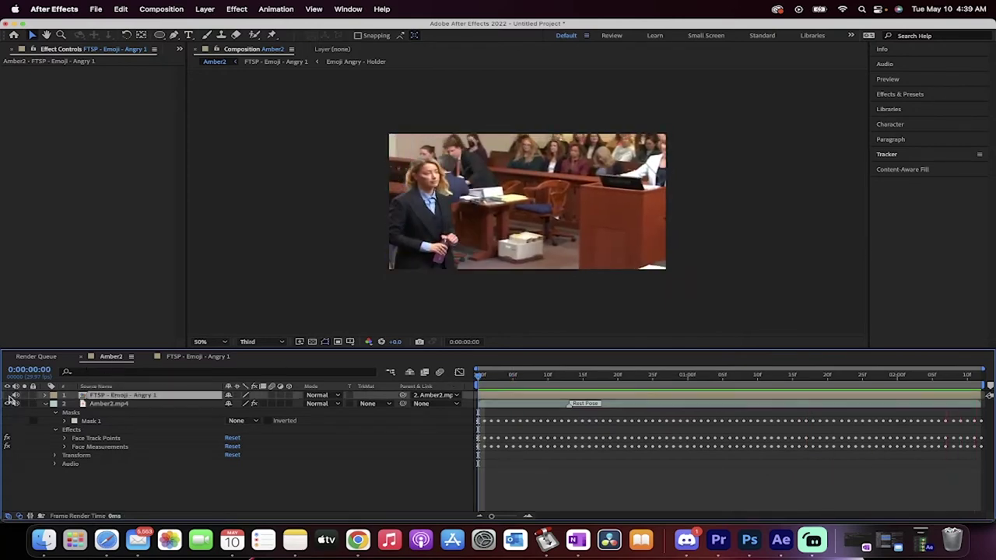
{"action": "left_click", "coordinate": [15, 396]}
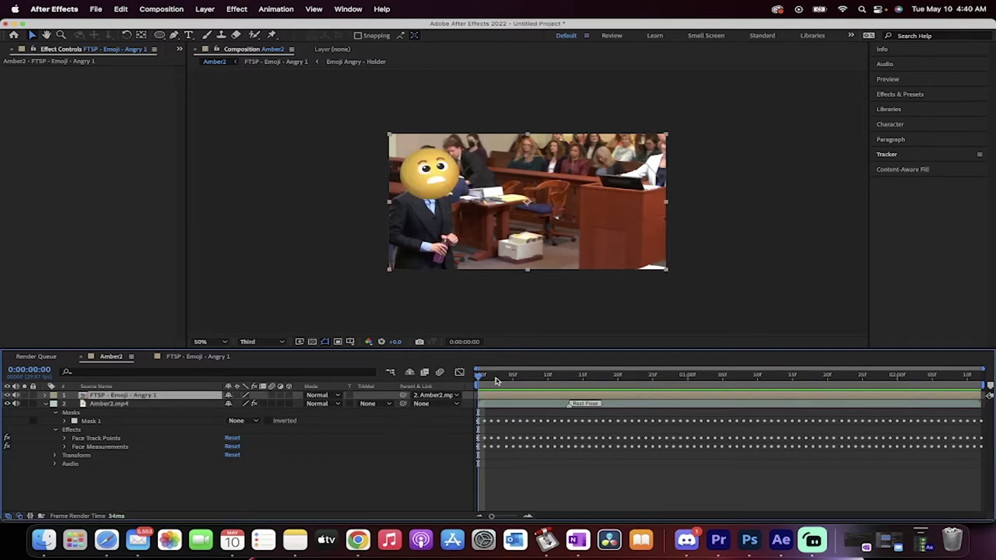
{"action": "key", "text": "space"}
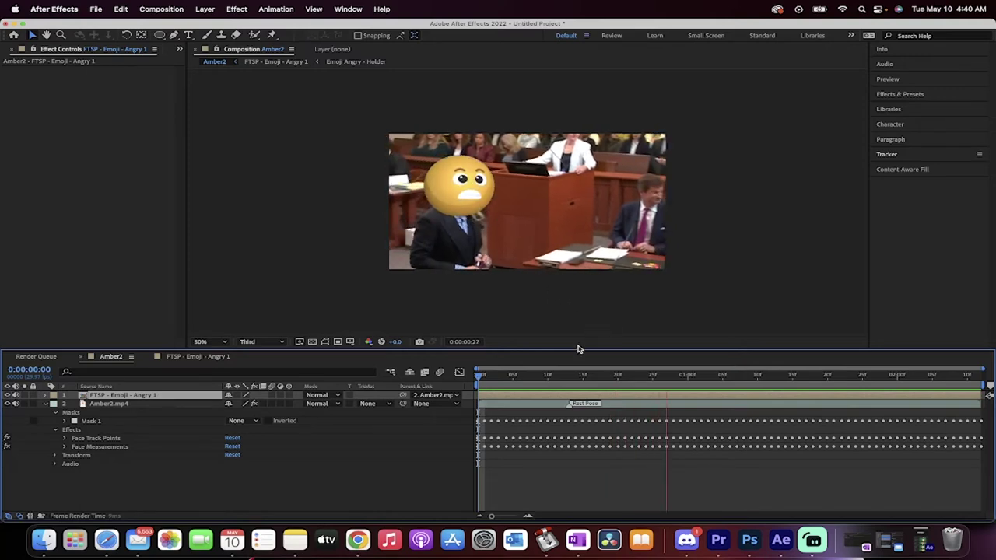
{"action": "left_click_drag", "start_coordinate": [644, 379], "coordinate": [869, 378]}
{"action": "left_click", "coordinate": [140, 404]}
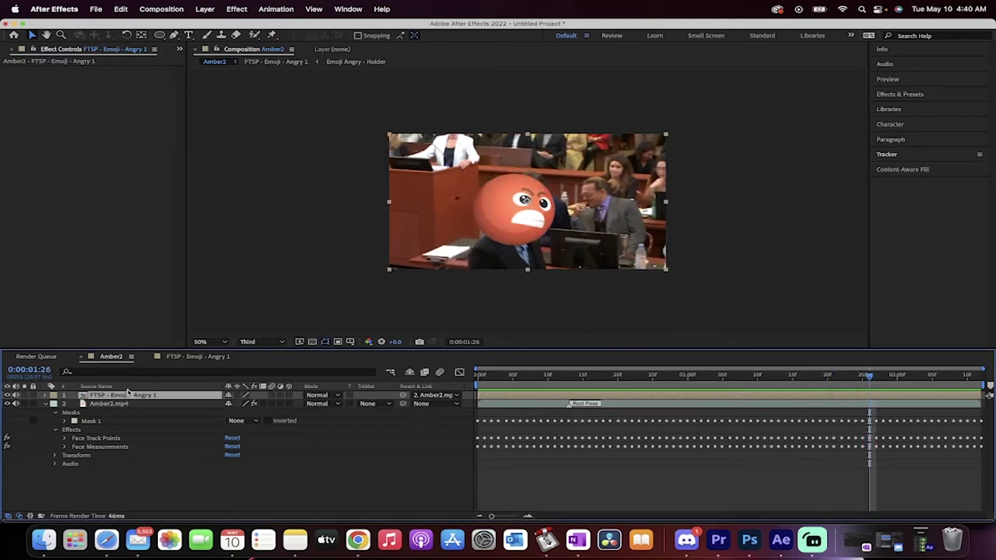
Step: Delete the Amber2 composition and the Motion Bro Folder from the project, leaving Amber2.mp4 selected
{"action": "key", "text": "super+0"}
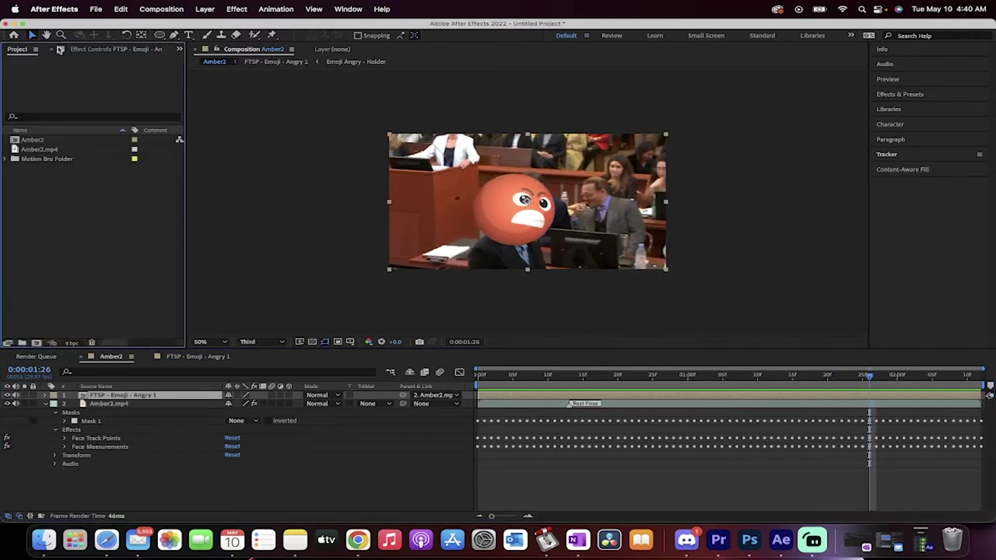
{"action": "left_click", "coordinate": [45, 140]}
{"action": "key", "text": "Delete"}
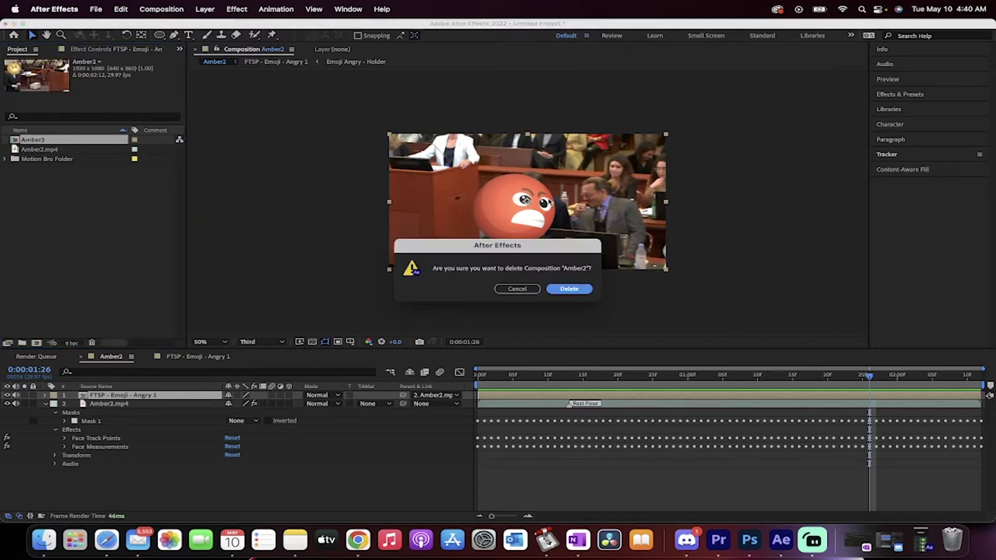
{"action": "left_click", "coordinate": [579, 291]}
{"action": "left_click", "coordinate": [47, 151]}
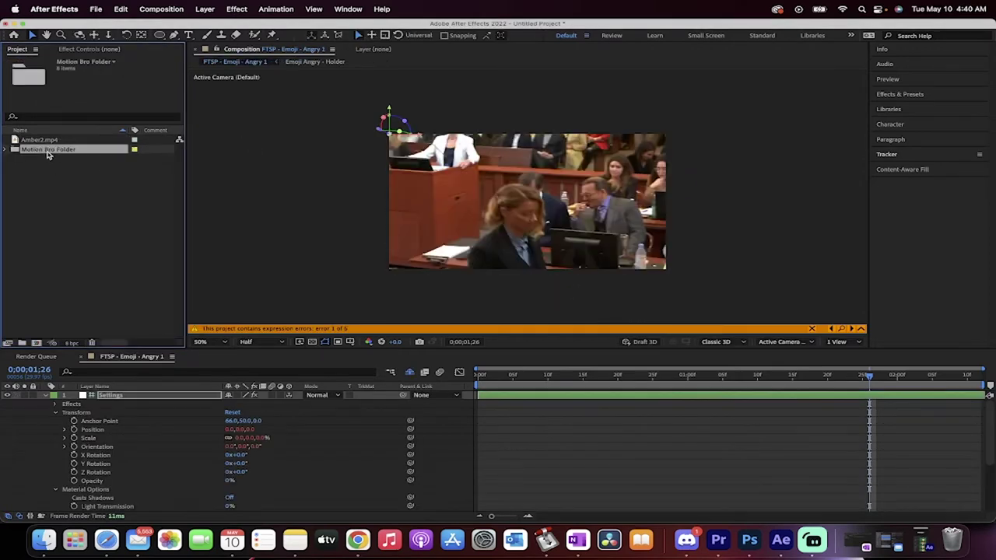
{"action": "key", "text": "Delete"}
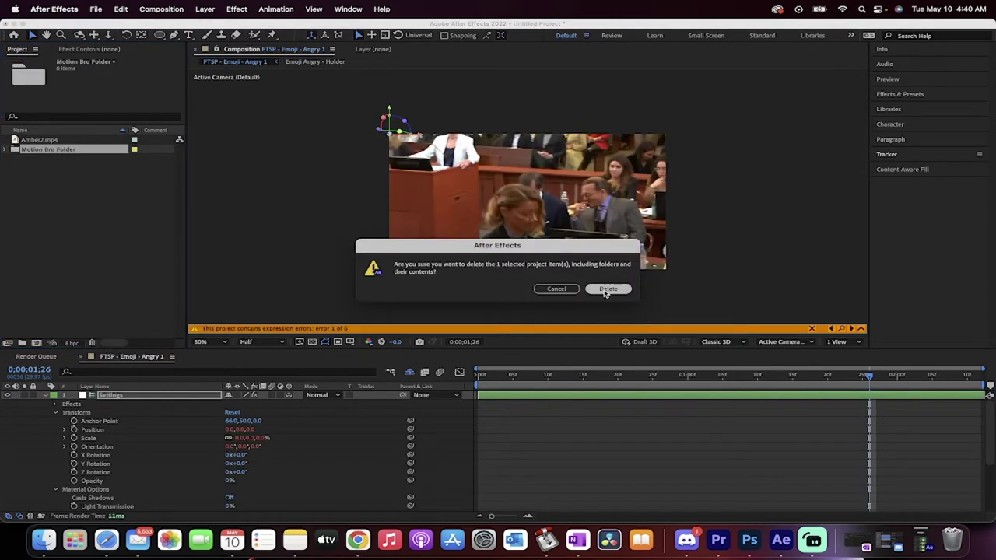
{"action": "left_click", "coordinate": [604, 288]}
{"action": "left_click", "coordinate": [45, 142]}
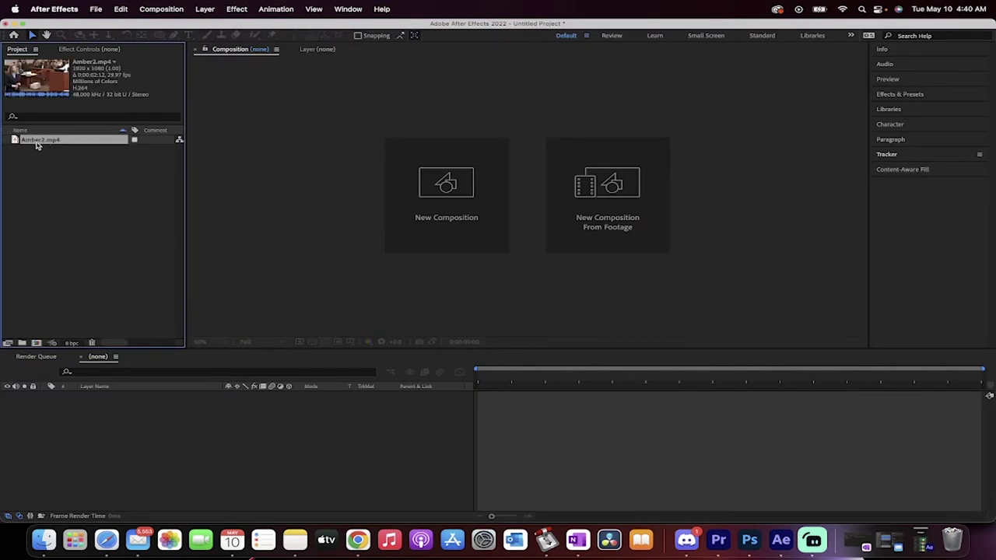
Step: Build a new Amber2 composition from Amber2.mp4, scrub its frames, and pick the Ellipse Tool
{"action": "left_click_drag", "start_coordinate": [36, 143], "coordinate": [438, 182]}
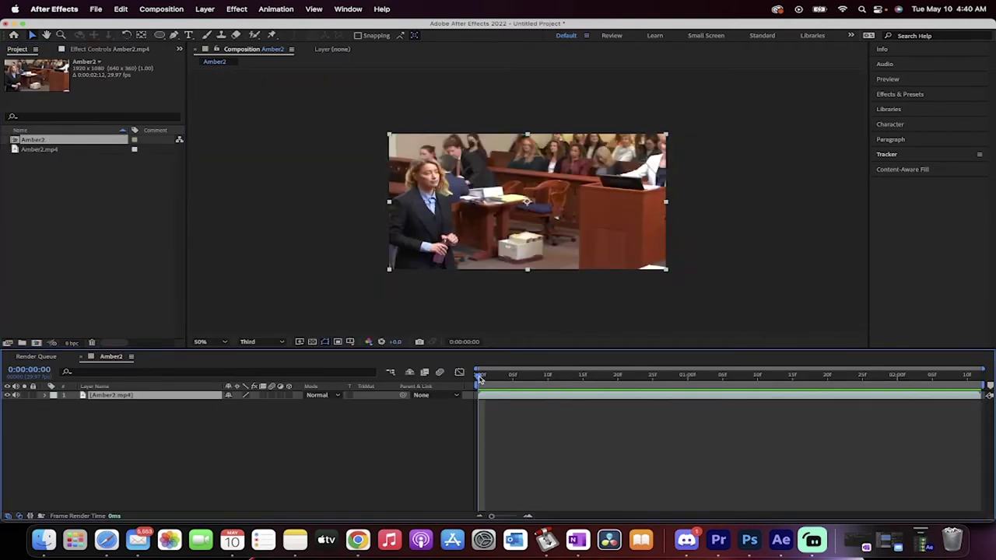
{"action": "mouse_move", "coordinate": [480, 378]}
{"action": "left_mouse_down"}
{"action": "mouse_move", "coordinate": [903, 393]}
{"action": "mouse_move", "coordinate": [543, 404]}
{"action": "mouse_move", "coordinate": [466, 386]}
{"action": "left_mouse_up"}
{"action": "left_click", "coordinate": [163, 38]}
{"action": "left_click", "coordinate": [201, 57]}
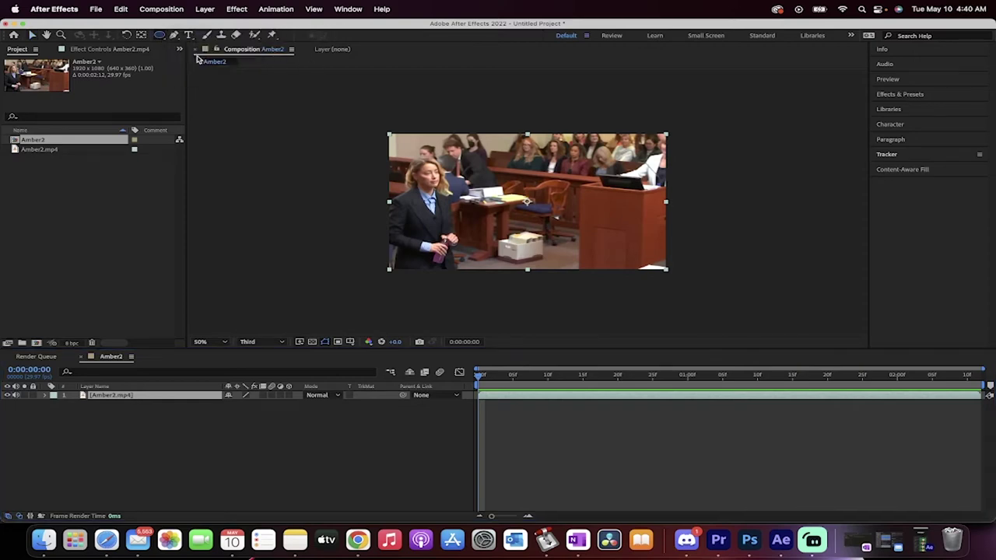
Step: Draw an elliptical Mask 1 around the woman's face and change its mode from Add to None
{"action": "left_click_drag", "start_coordinate": [398, 155], "coordinate": [450, 196]}
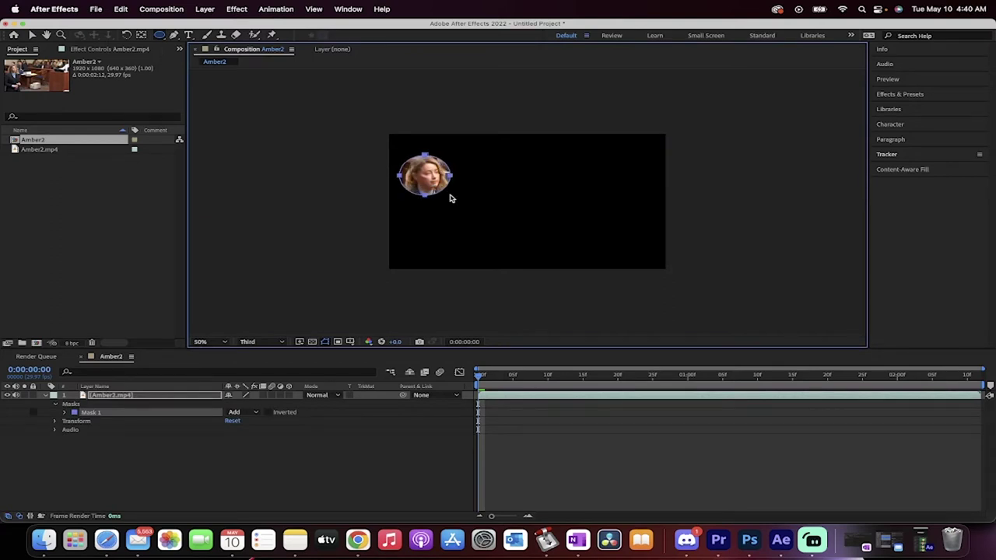
{"action": "left_click", "coordinate": [98, 413]}
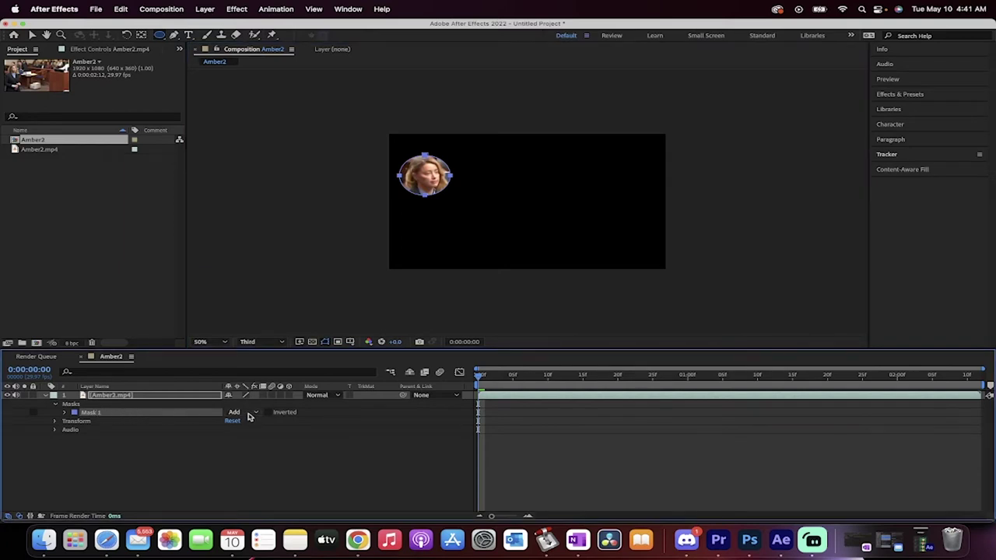
{"action": "left_click", "coordinate": [249, 414]}
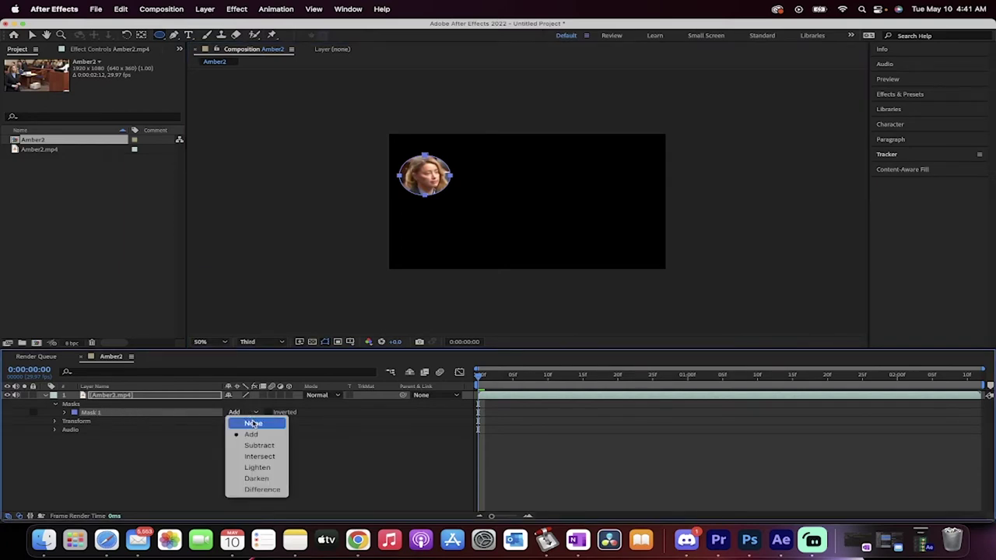
{"action": "left_click", "coordinate": [252, 424]}
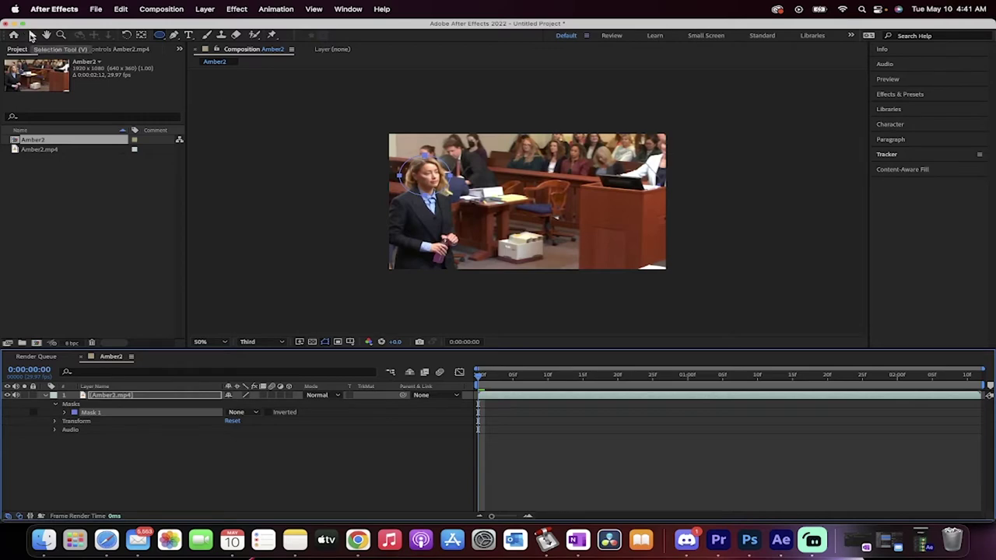
Step: Return to the Selection tool and show the Tracker panel with Face Tracking (Detailed Features) for Mask 1
{"action": "left_click", "coordinate": [31, 35]}
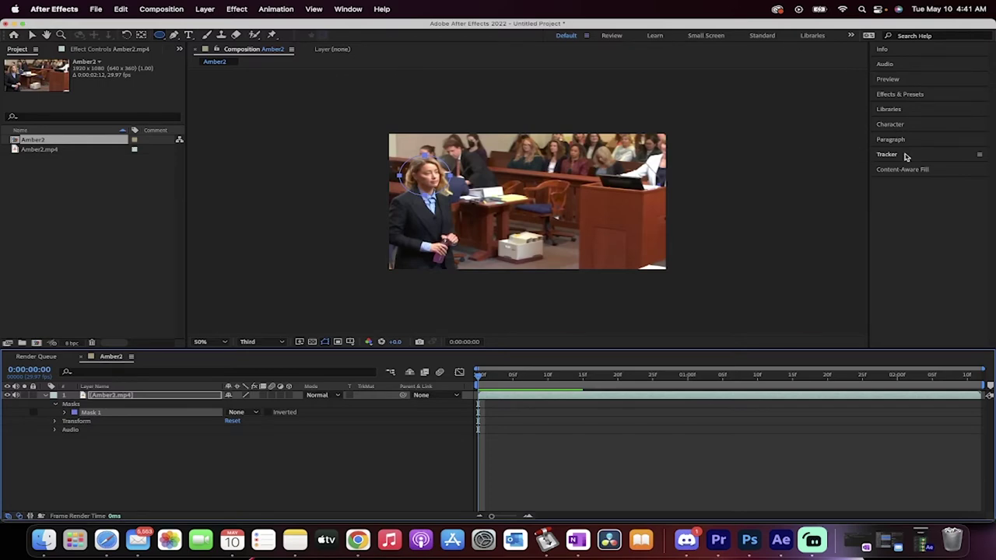
{"action": "left_click", "coordinate": [887, 155]}
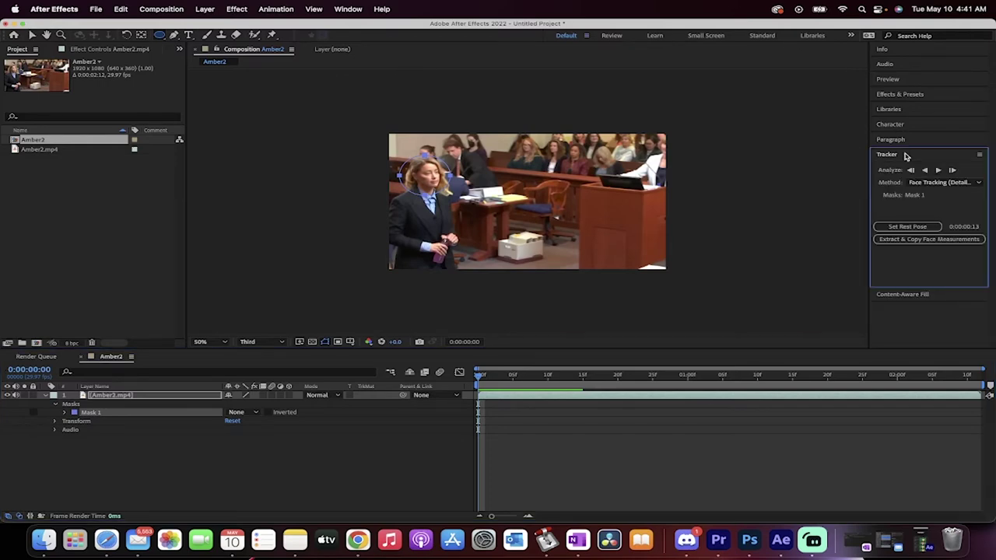
{"action": "left_click", "coordinate": [352, 8]}
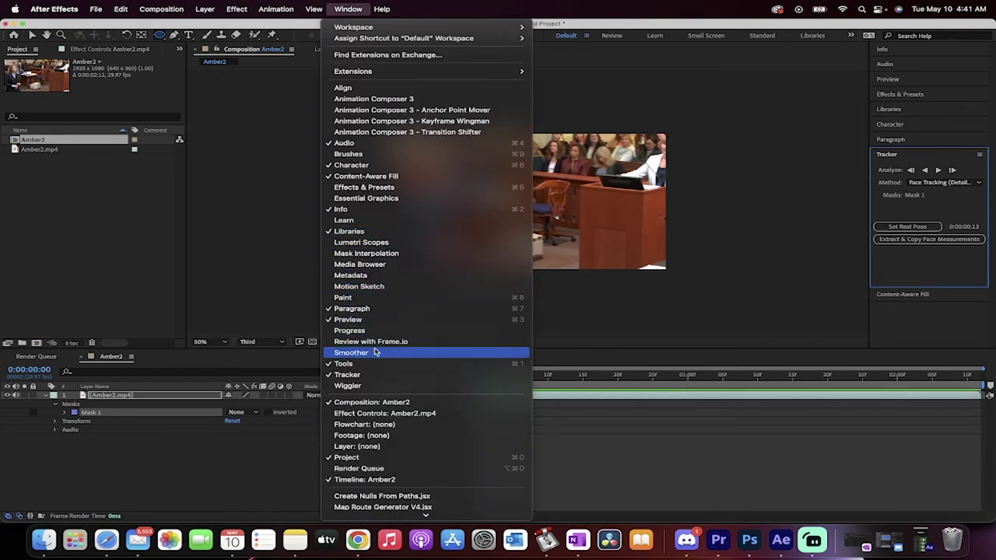
{"action": "left_click", "coordinate": [345, 7]}
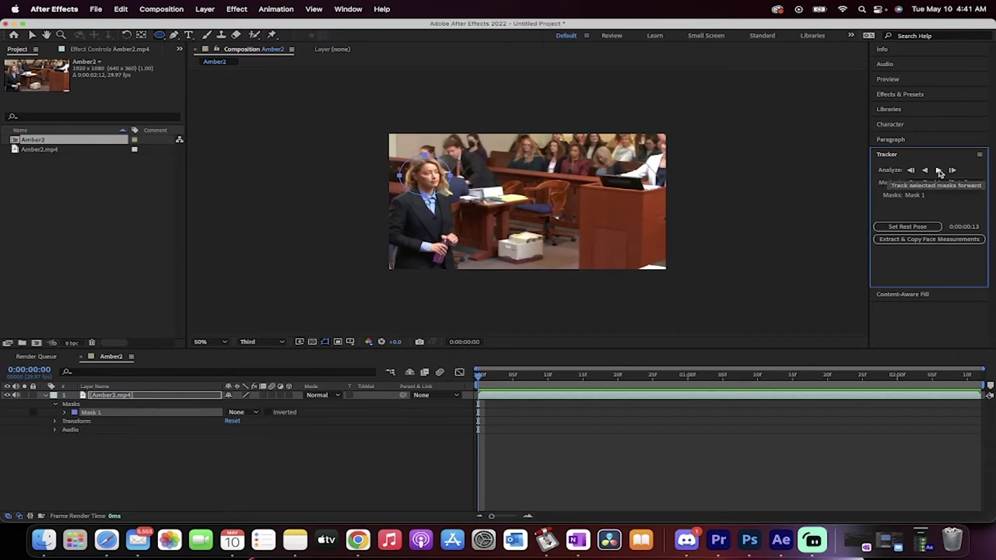
Step: Track Mask 1 forward through the whole clip, then scrub back to review the face points
{"action": "left_click", "coordinate": [939, 170]}
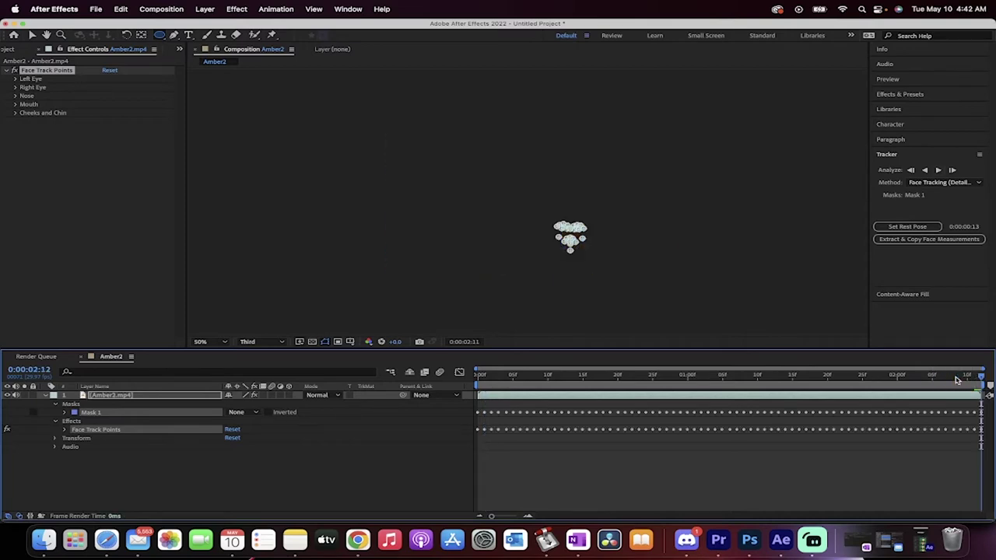
{"action": "left_click_drag", "start_coordinate": [953, 379], "coordinate": [617, 374]}
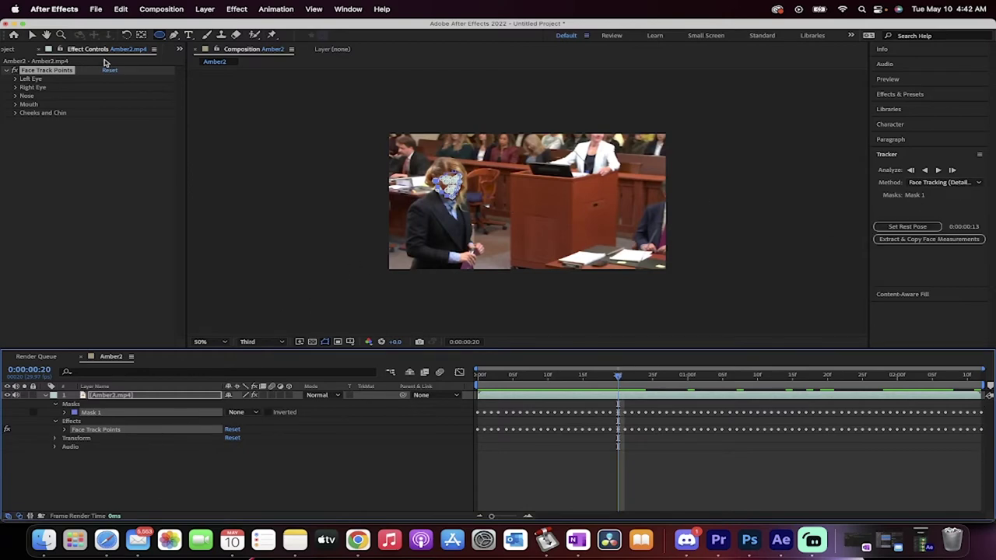
{"action": "left_click", "coordinate": [32, 36]}
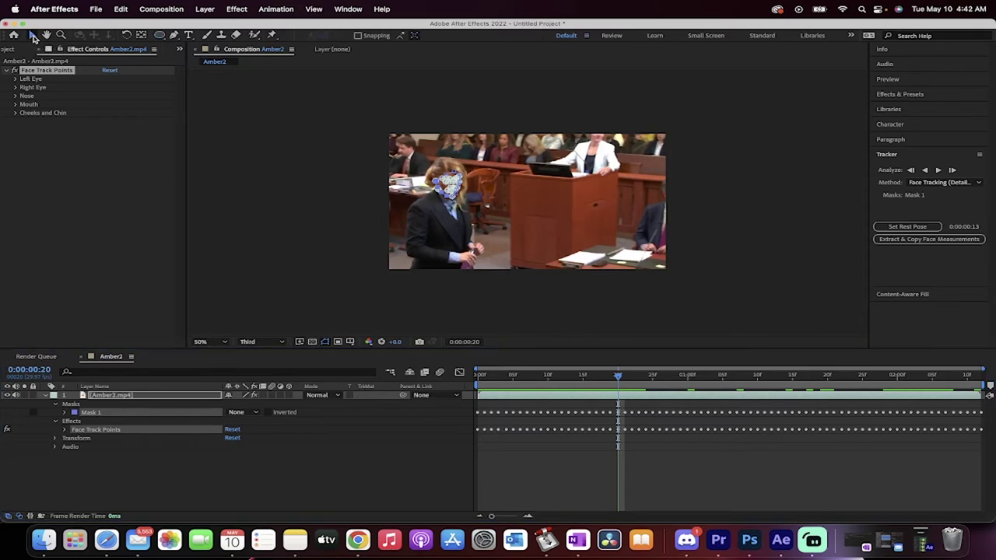
{"action": "left_click", "coordinate": [286, 219]}
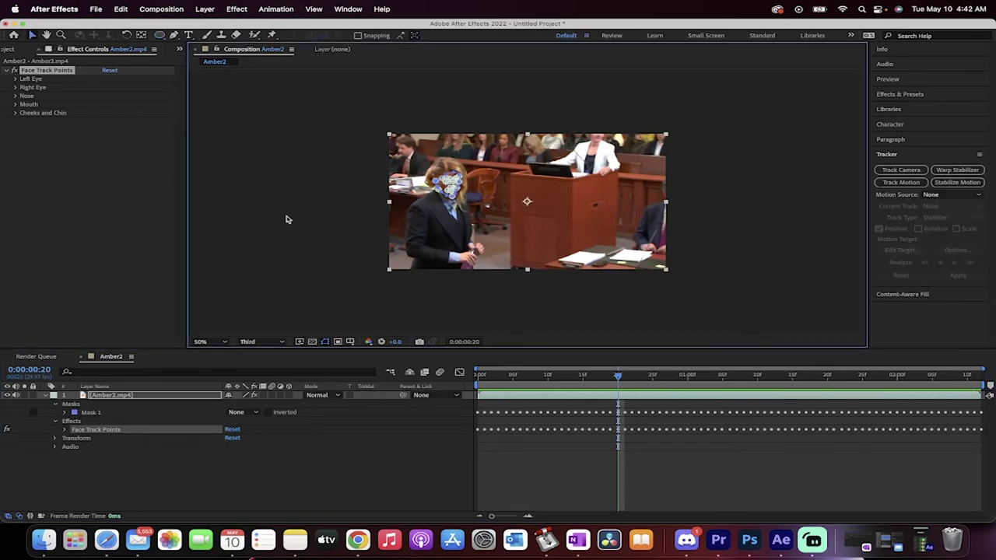
{"action": "left_click", "coordinate": [285, 219]}
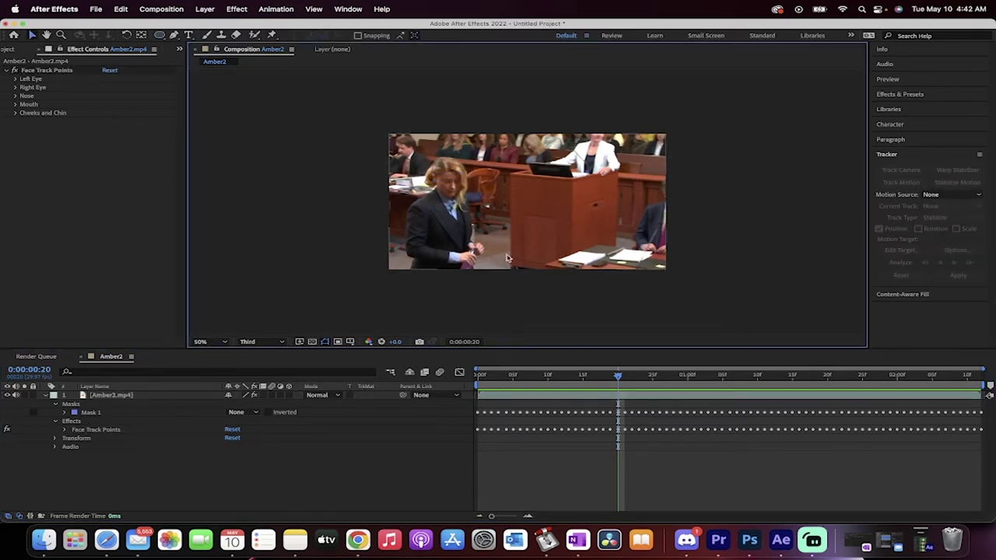
{"action": "left_click_drag", "start_coordinate": [621, 379], "coordinate": [596, 380]}
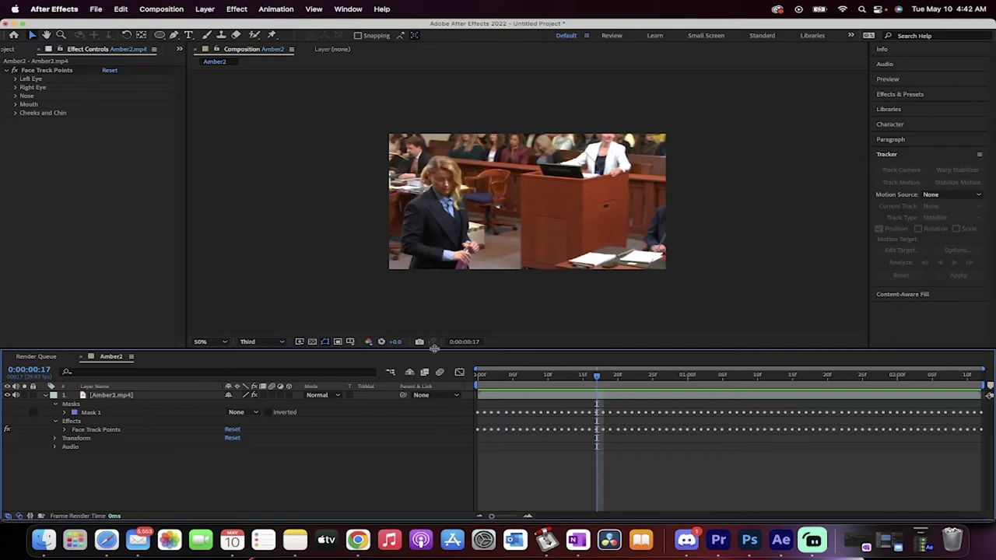
{"action": "mouse_move", "coordinate": [598, 377]}
{"action": "left_mouse_down"}
{"action": "mouse_move", "coordinate": [616, 378]}
{"action": "mouse_move", "coordinate": [596, 378]}
{"action": "left_mouse_up"}
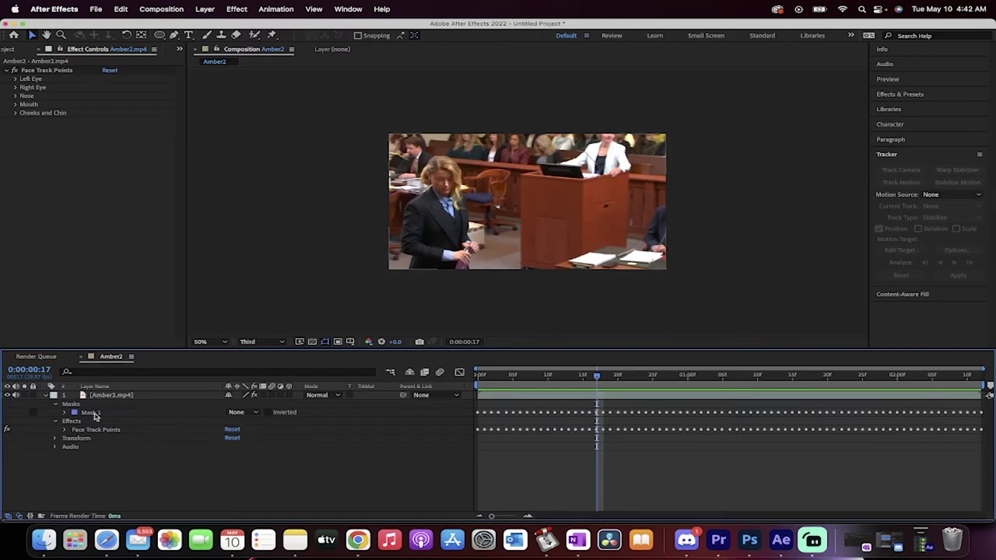
Step: With Mask 1 selected, set frame 17 as the rest pose and extract the face measurements
{"action": "left_click", "coordinate": [95, 416]}
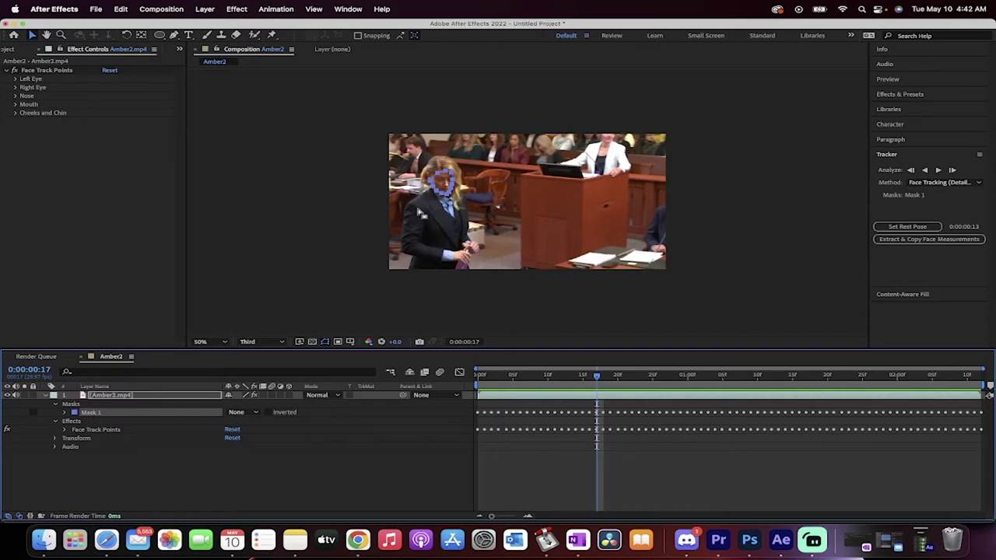
{"action": "left_click", "coordinate": [911, 227]}
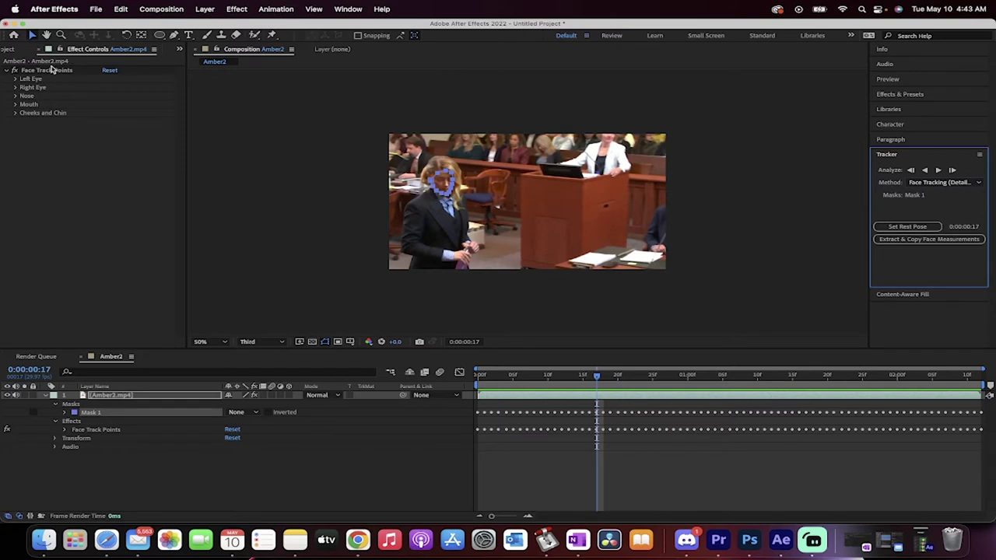
{"action": "left_click", "coordinate": [907, 243]}
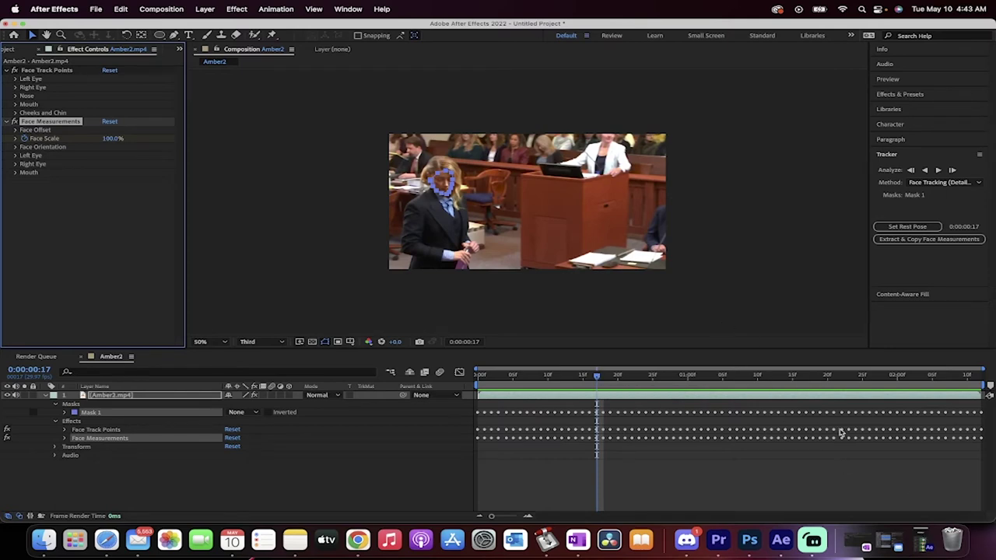
Step: Restore the Motion Bro panel and expand then collapse its installed pack list
{"action": "left_click", "coordinate": [922, 543]}
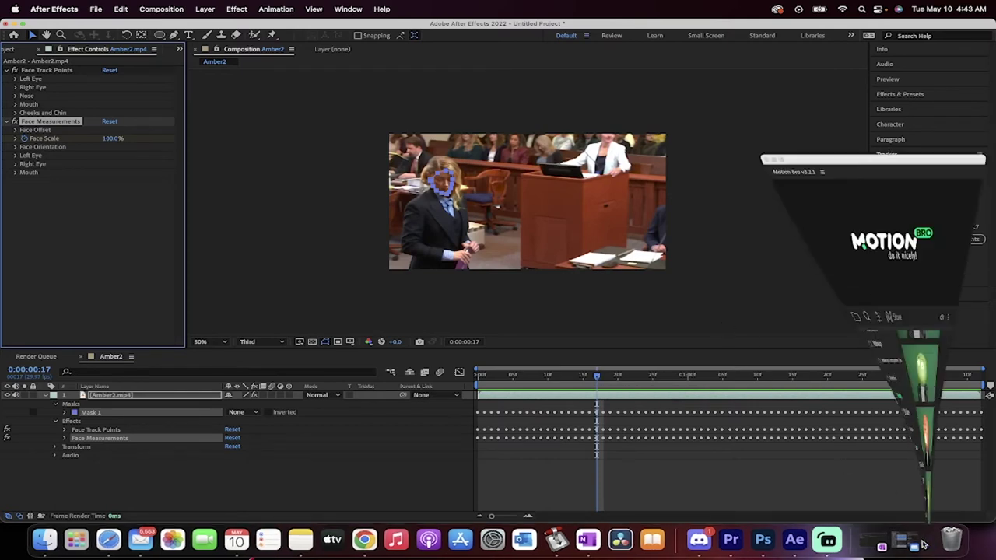
{"action": "scroll", "coordinate": [803, 260], "scroll_direction": "up", "scroll_amount": 2}
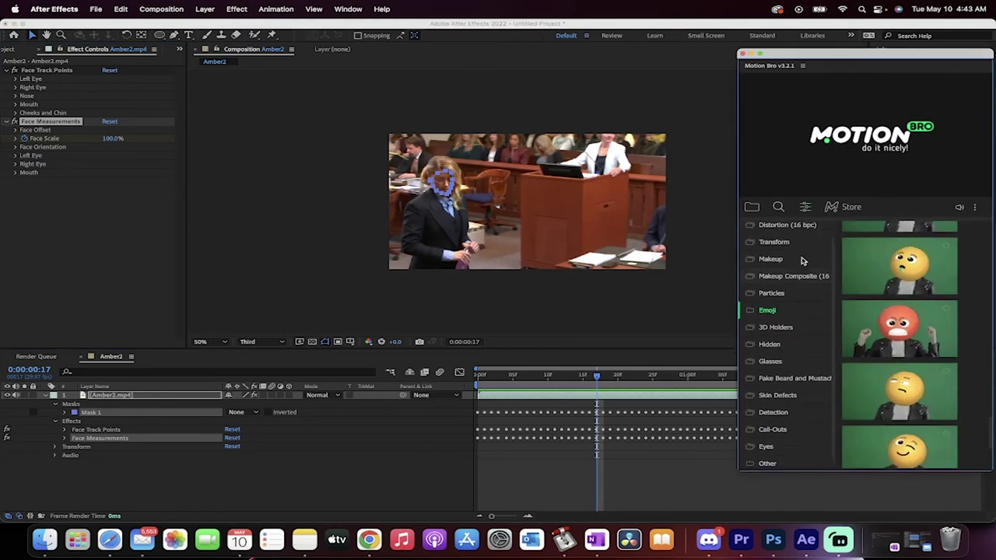
{"action": "left_click", "coordinate": [759, 208]}
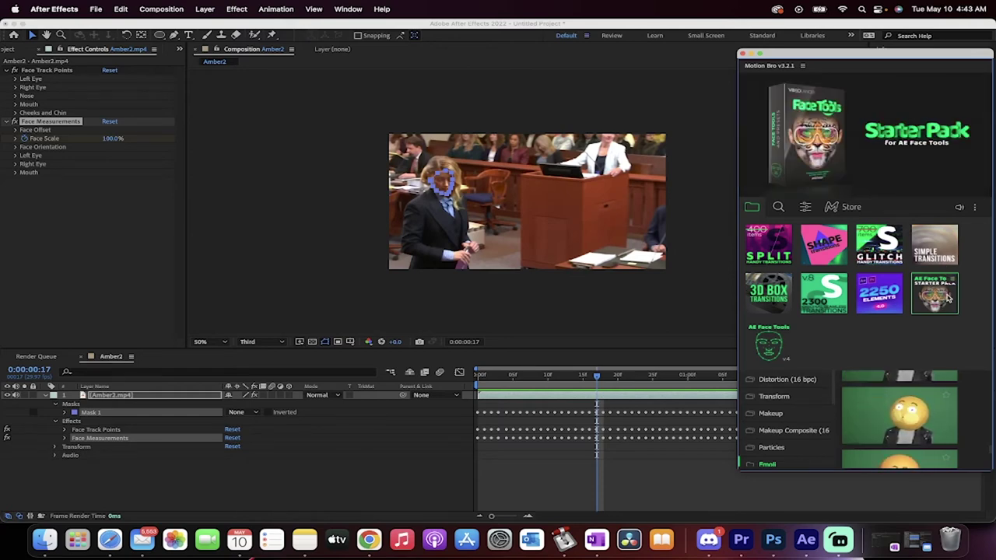
{"action": "left_click", "coordinate": [754, 207]}
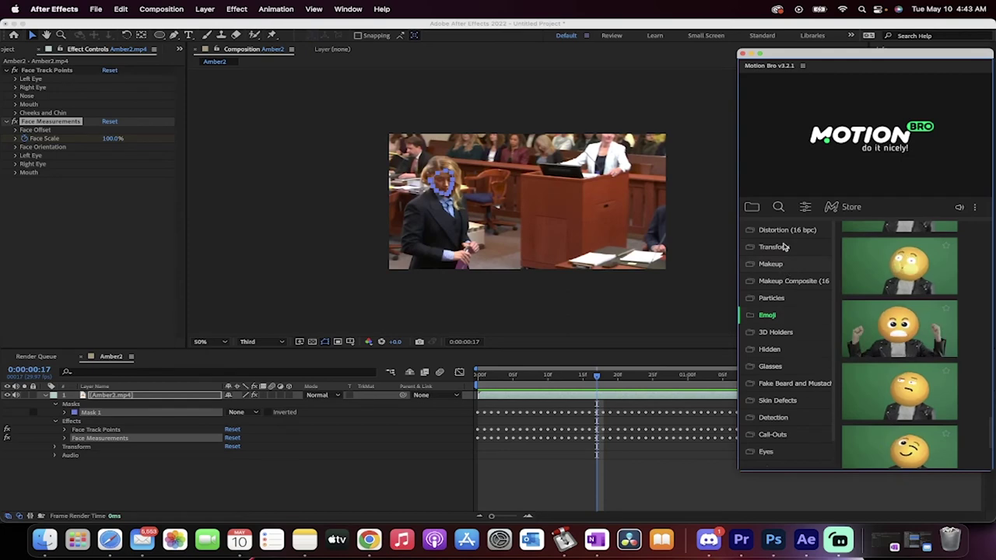
Step: Apply the FTSP - Emoji - Angry 1 preset from Motion Bro's Emoji category, then minimize Motion Bro
{"action": "left_click", "coordinate": [775, 317]}
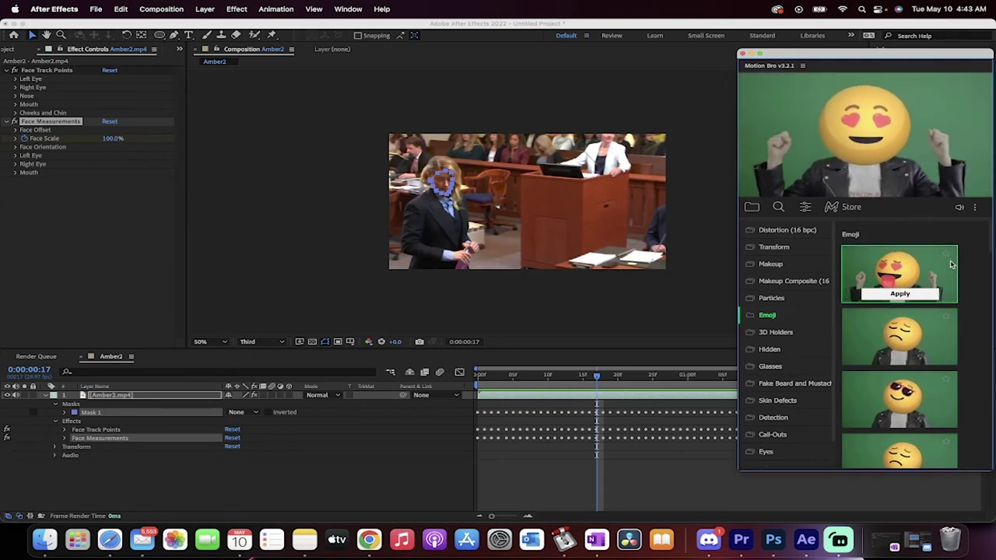
{"action": "mouse_move", "coordinate": [893, 397]}
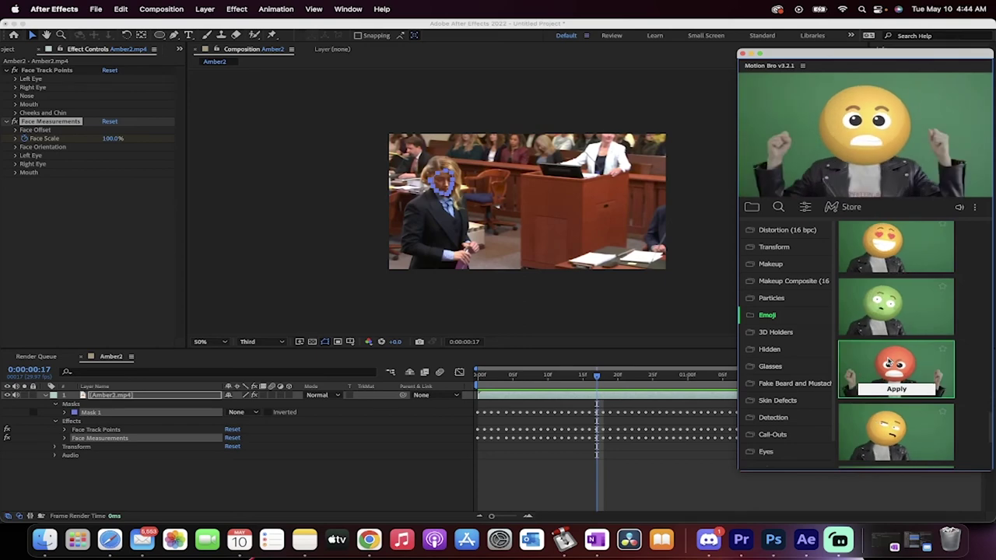
{"action": "scroll", "coordinate": [885, 373], "scroll_direction": "down", "scroll_amount": 3}
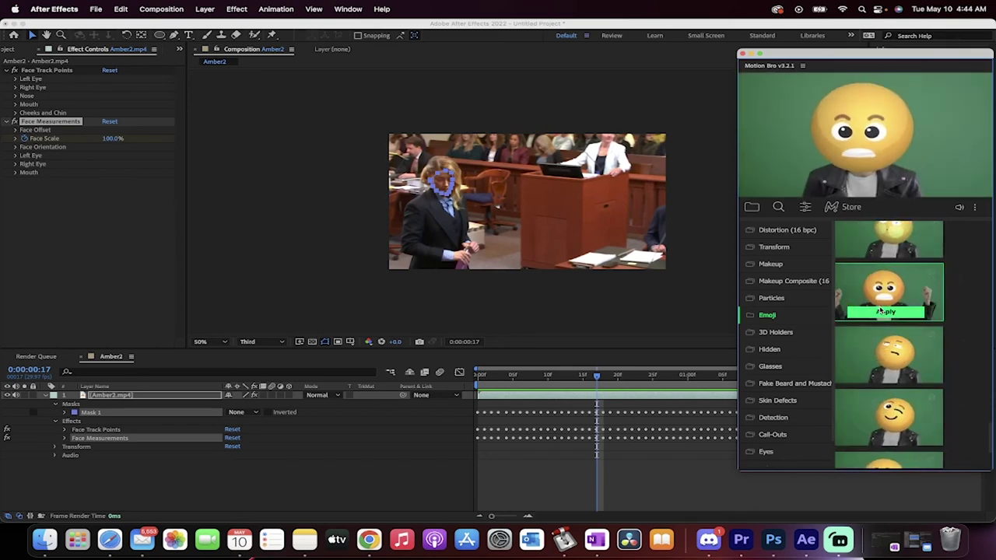
{"action": "left_click", "coordinate": [886, 312]}
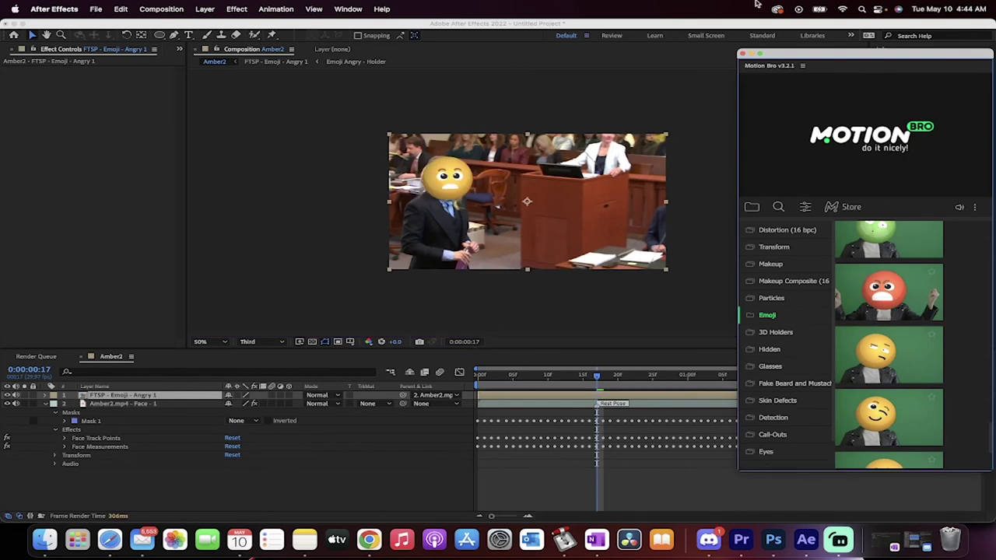
{"action": "left_click", "coordinate": [751, 54]}
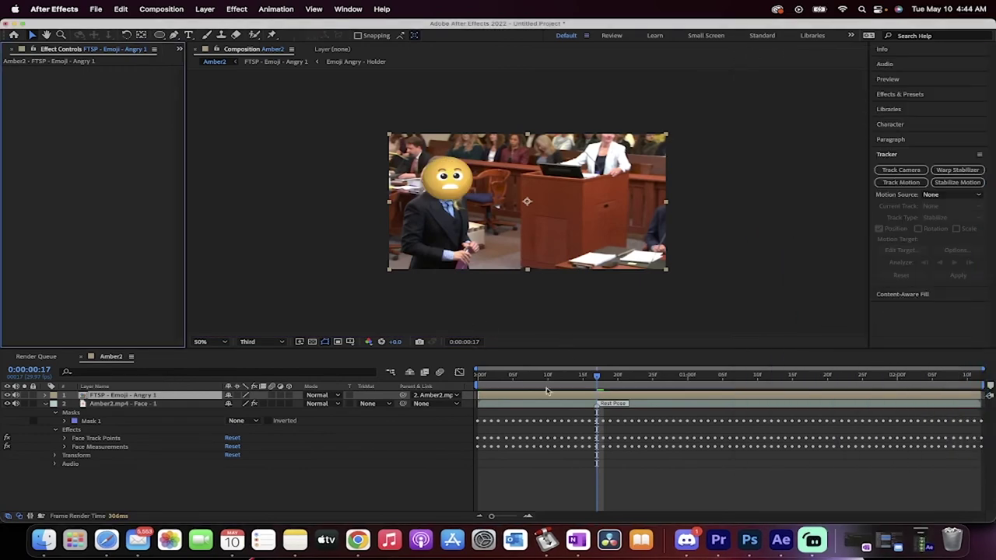
Step: Preview the emoji tracking from the start, then open the FTSP - Emoji - Angry 1 precomp
{"action": "key", "text": "Home"}
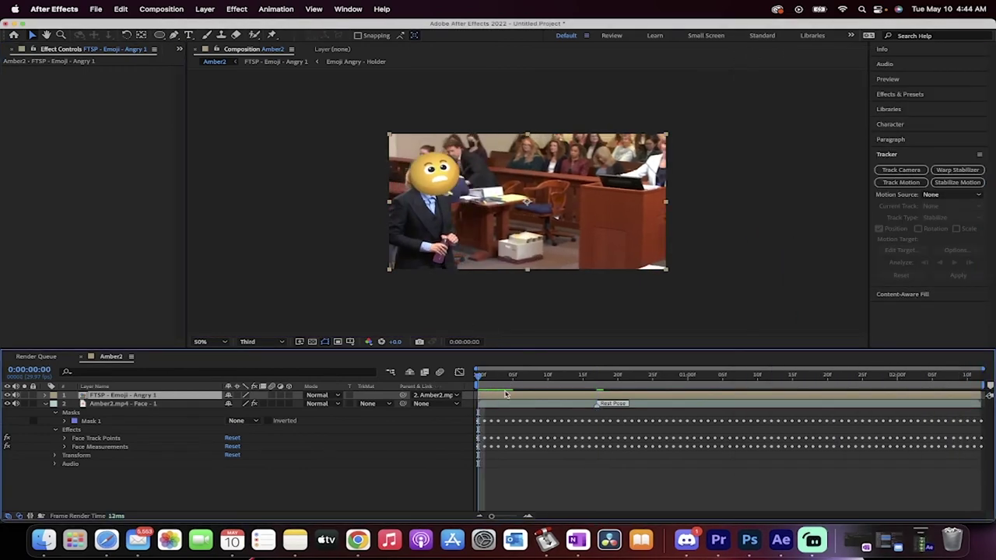
{"action": "key", "text": "space"}
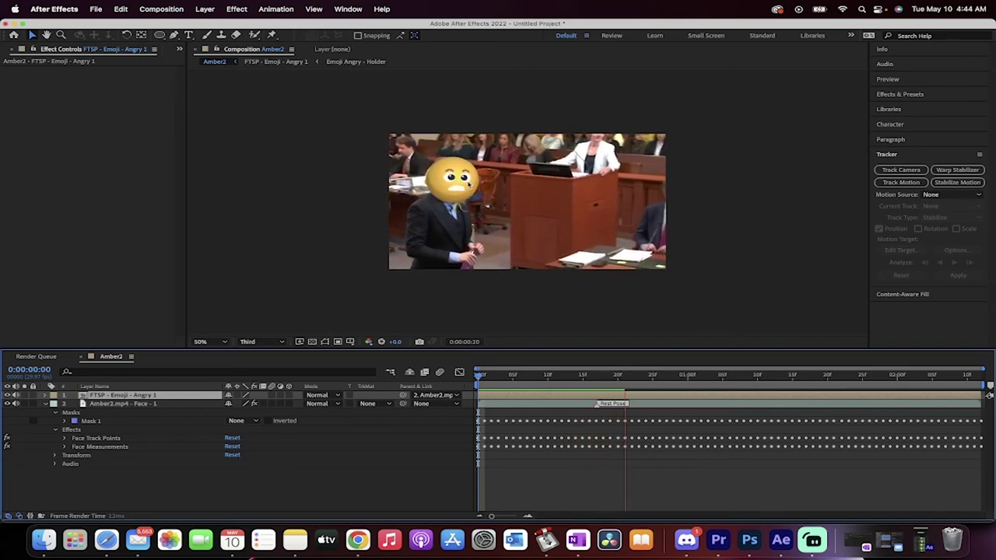
{"action": "left_click", "coordinate": [646, 377]}
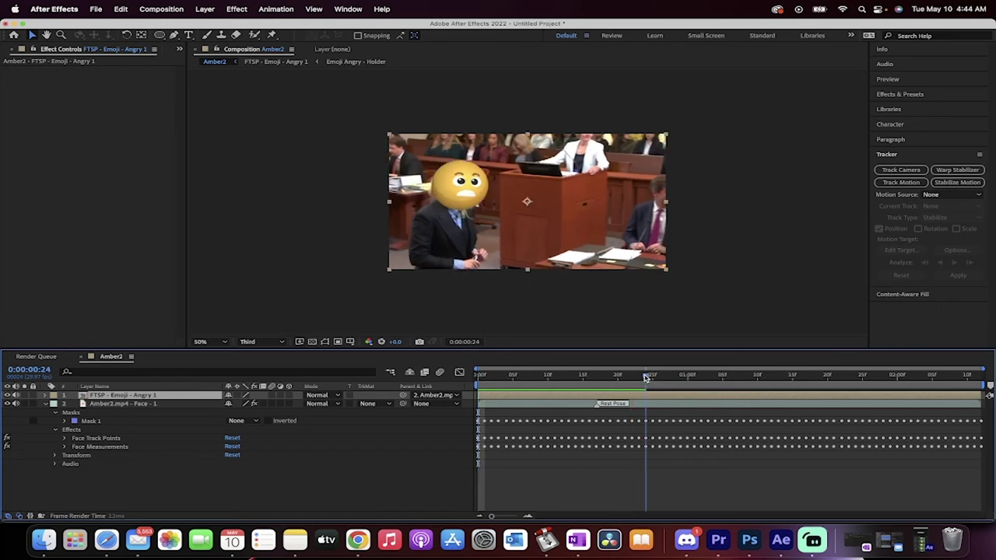
{"action": "left_click_drag", "start_coordinate": [646, 377], "coordinate": [986, 391]}
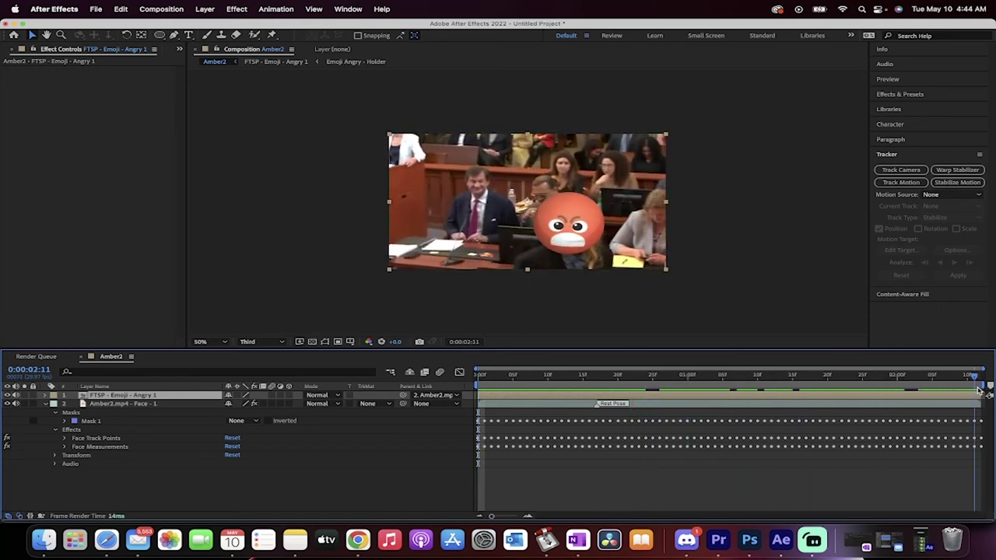
{"action": "left_click_drag", "start_coordinate": [987, 391], "coordinate": [435, 397]}
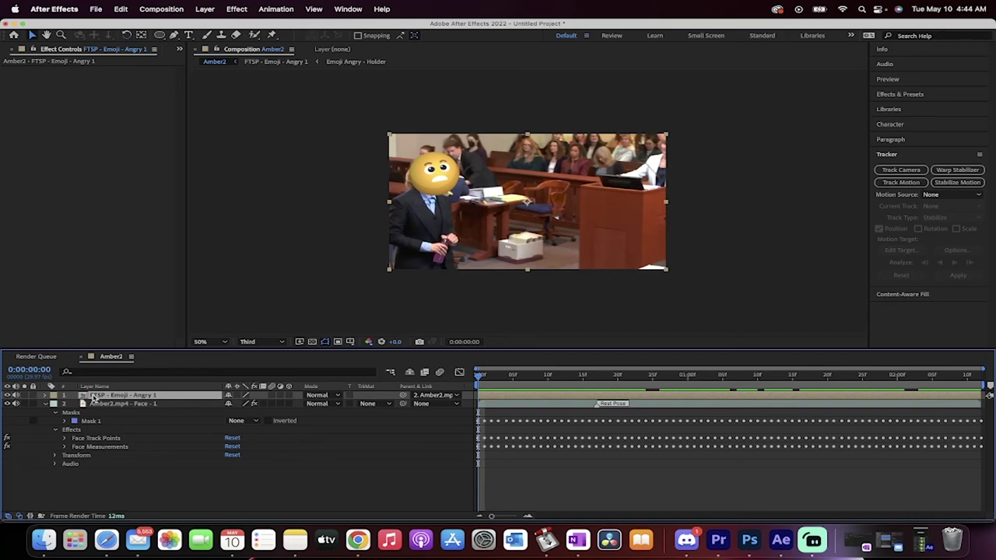
{"action": "double_click", "coordinate": [97, 396]}
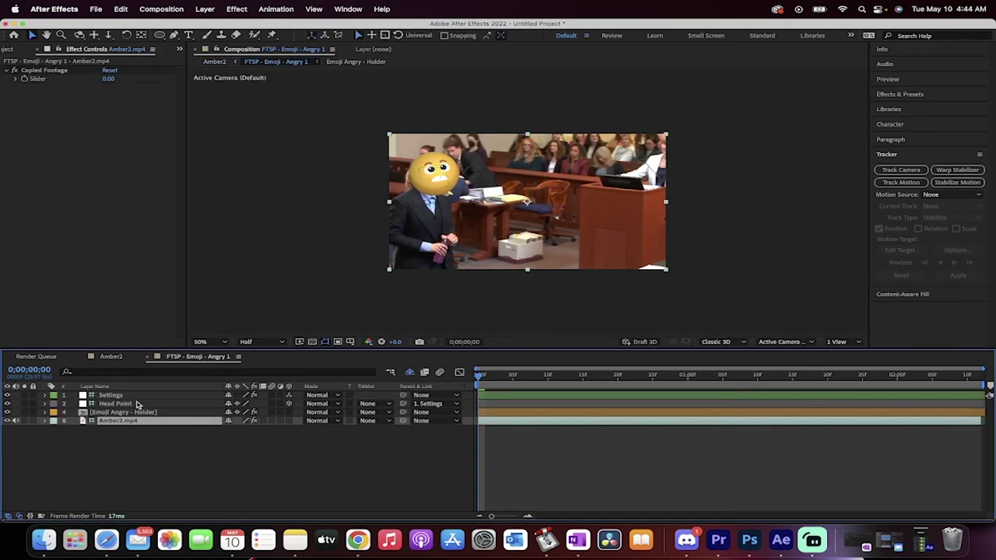
Step: In the precomp, raise the Settings layer's Sphere Radius from 221.0 to 263.0
{"action": "left_click", "coordinate": [121, 413]}
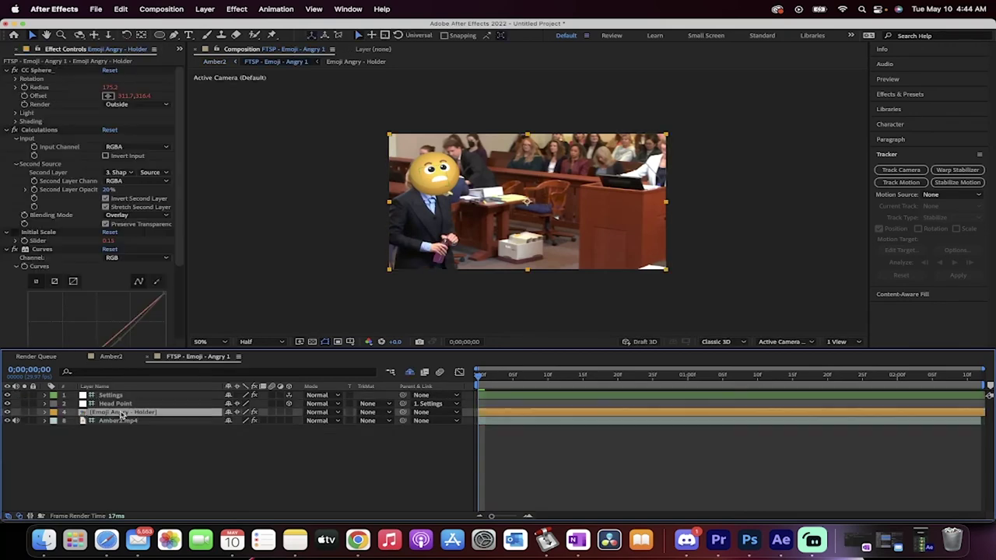
{"action": "left_click", "coordinate": [118, 421]}
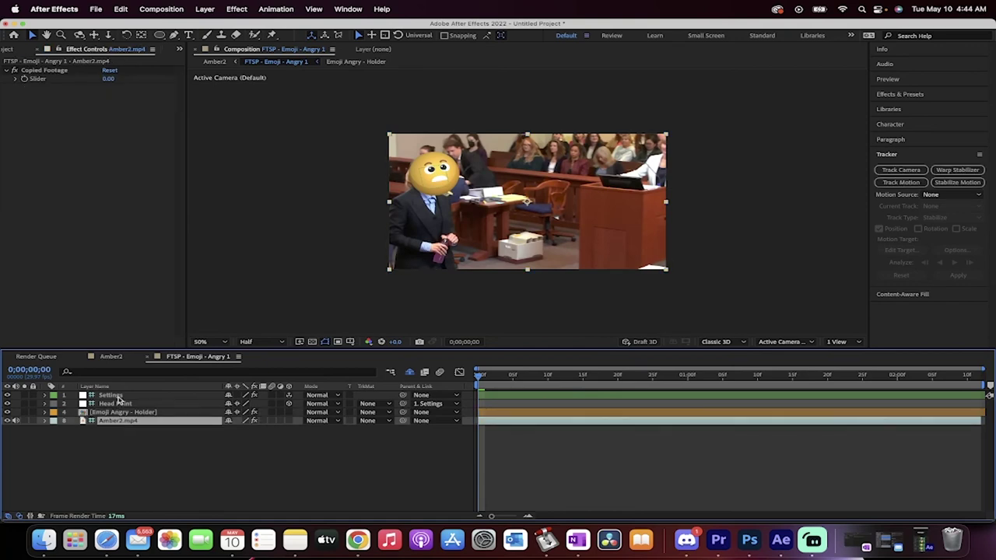
{"action": "left_click", "coordinate": [118, 397]}
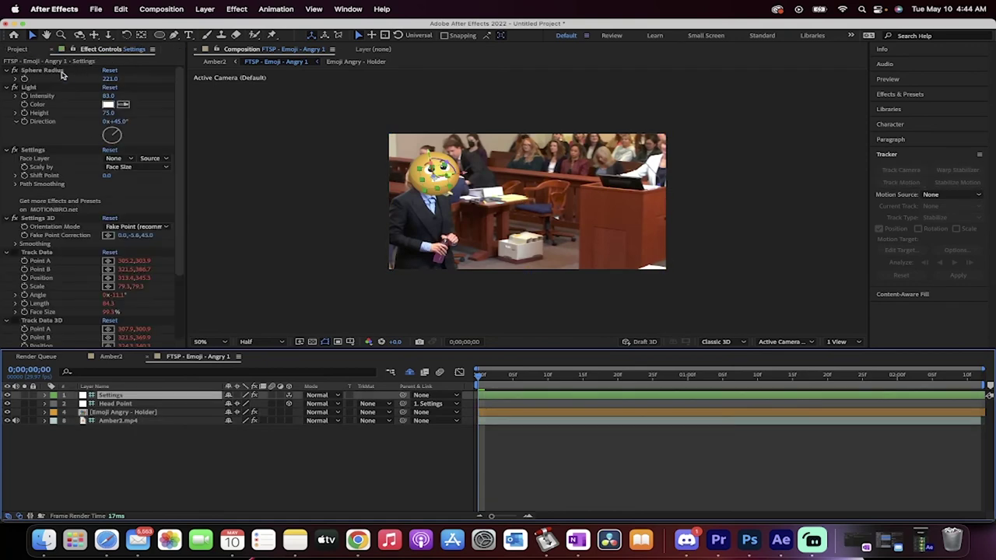
{"action": "left_click", "coordinate": [55, 73]}
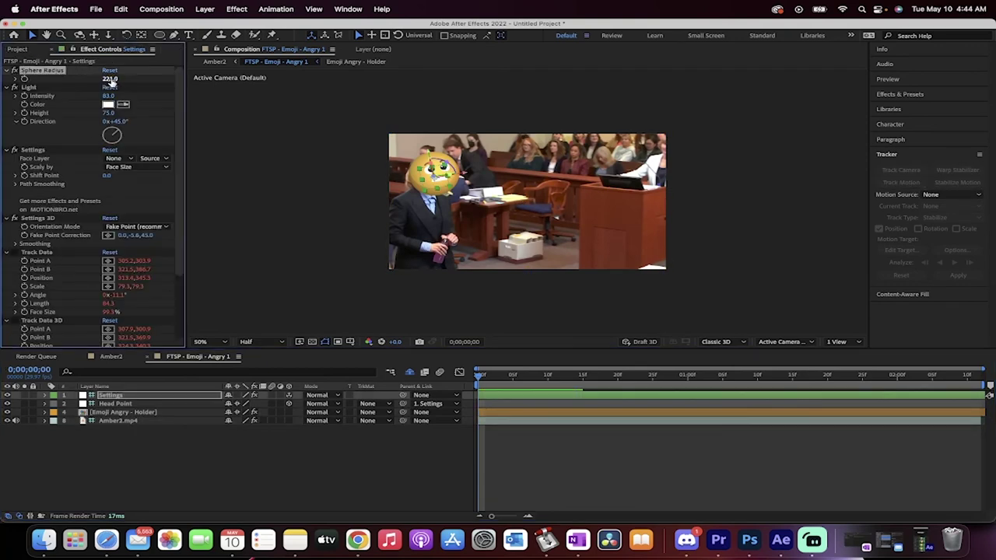
{"action": "left_click_drag", "start_coordinate": [110, 80], "coordinate": [135, 75]}
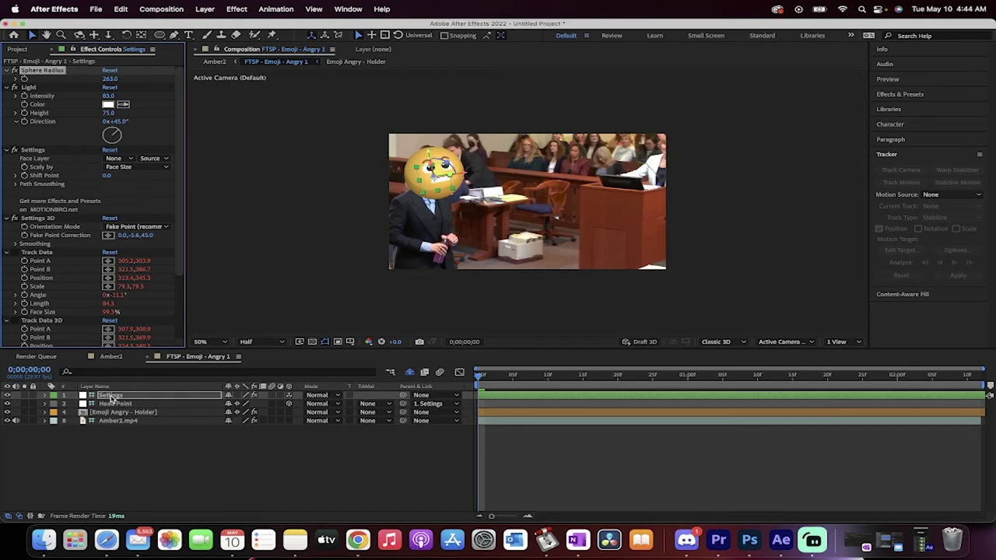
{"action": "left_click", "coordinate": [112, 396]}
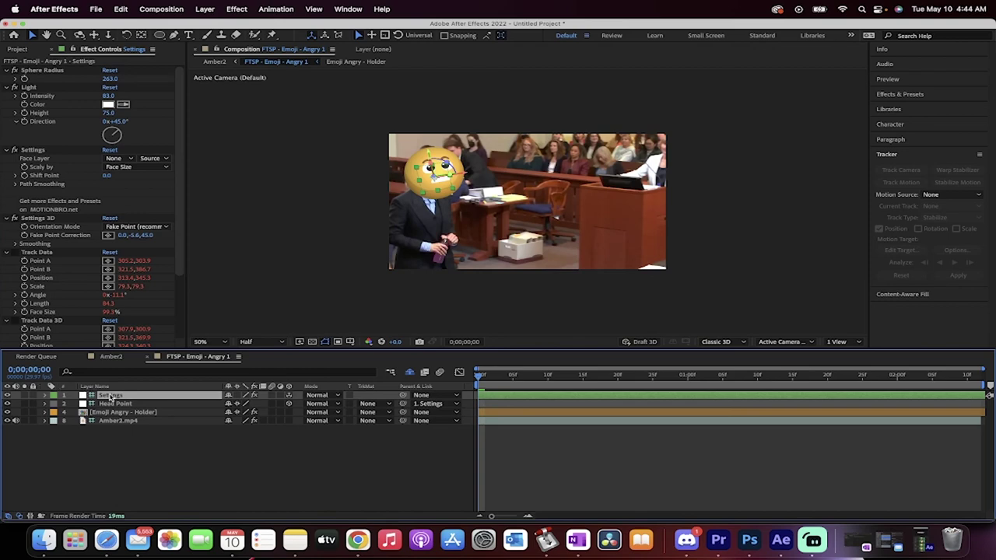
{"action": "left_click", "coordinate": [45, 396]}
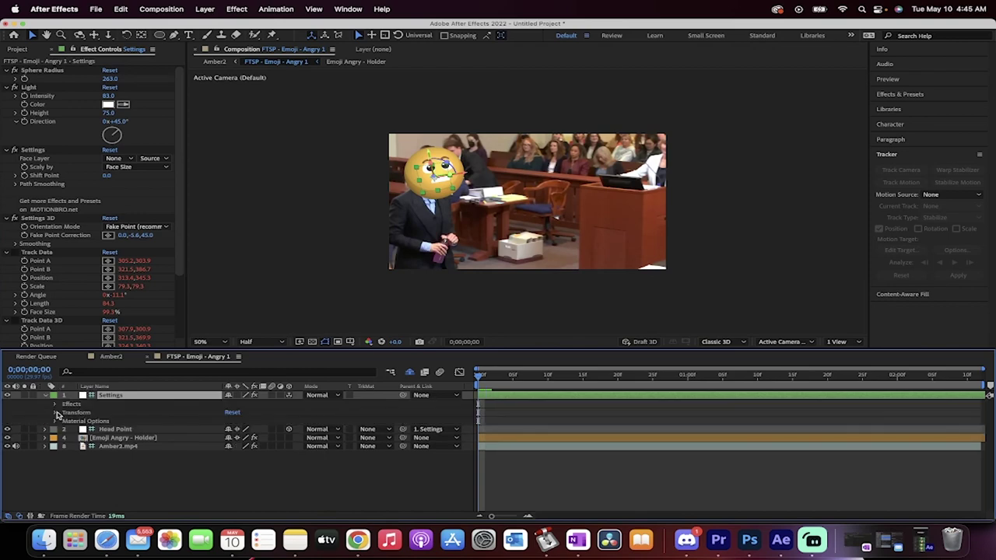
Step: Change the Settings layer's Anchor Point from 50,50 to 61,61 to shift the emoji
{"action": "left_click", "coordinate": [55, 413]}
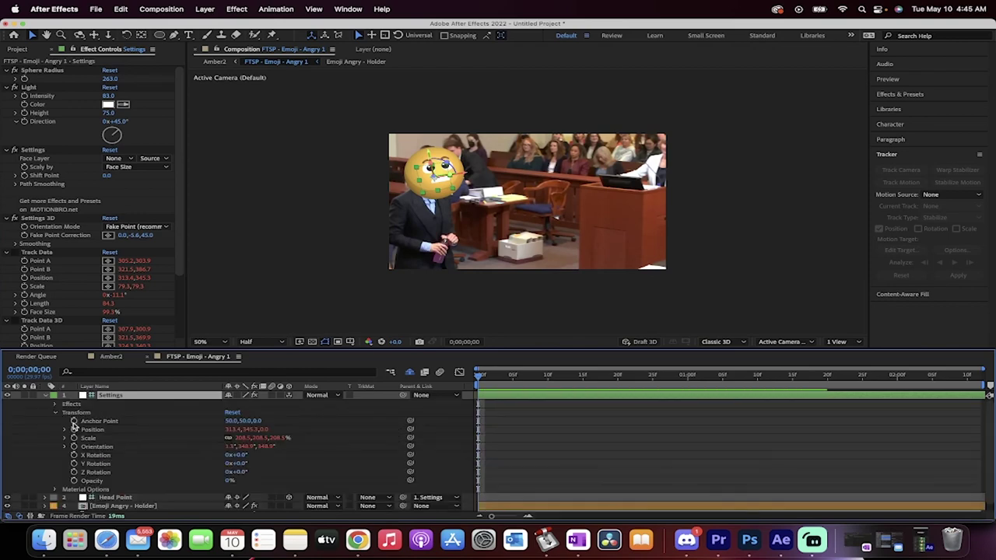
{"action": "left_click", "coordinate": [81, 414]}
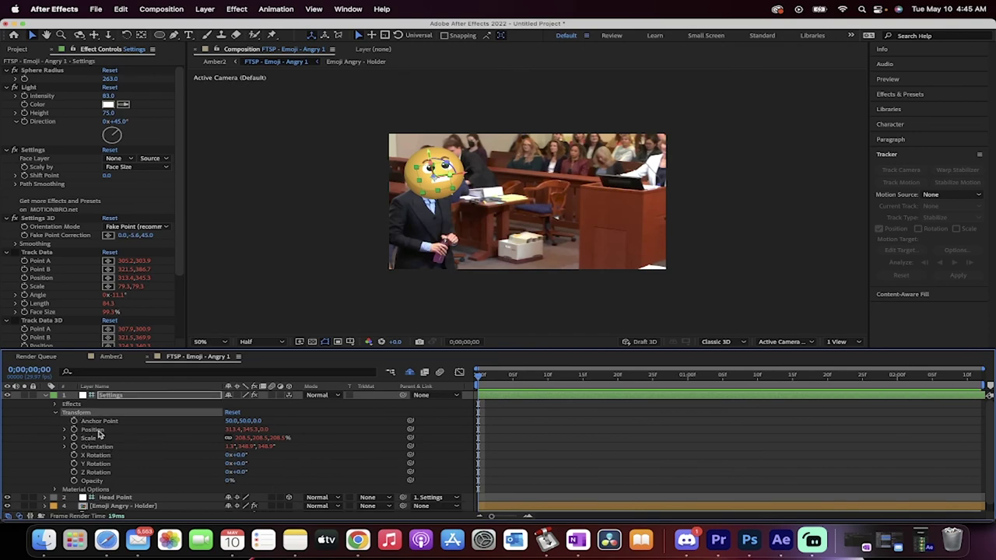
{"action": "left_click", "coordinate": [99, 421]}
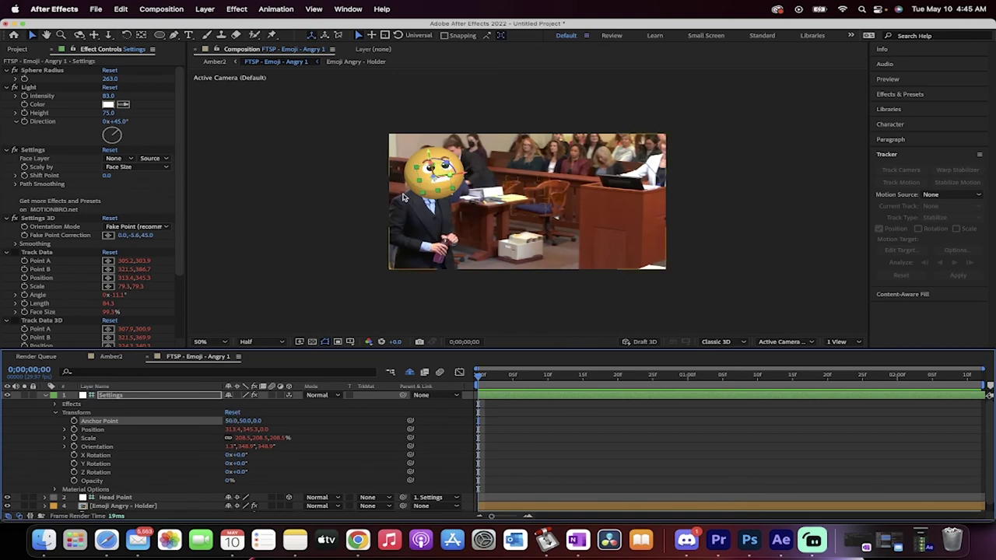
{"action": "mouse_move", "coordinate": [236, 420]}
{"action": "left_mouse_down"}
{"action": "mouse_move", "coordinate": [216, 423]}
{"action": "mouse_move", "coordinate": [252, 420]}
{"action": "left_mouse_up"}
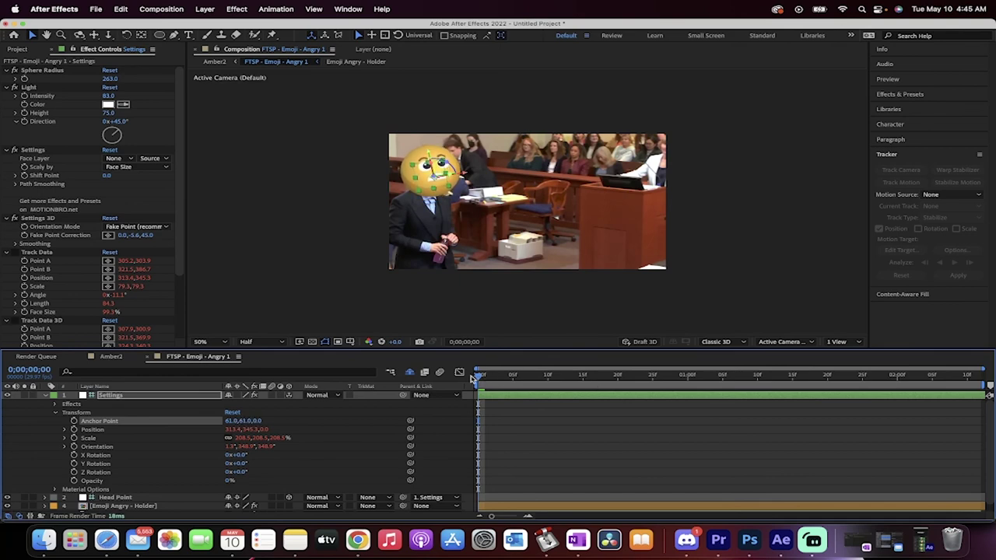
Step: Play back the precomp to check the emoji animation
{"action": "left_click", "coordinate": [888, 78]}
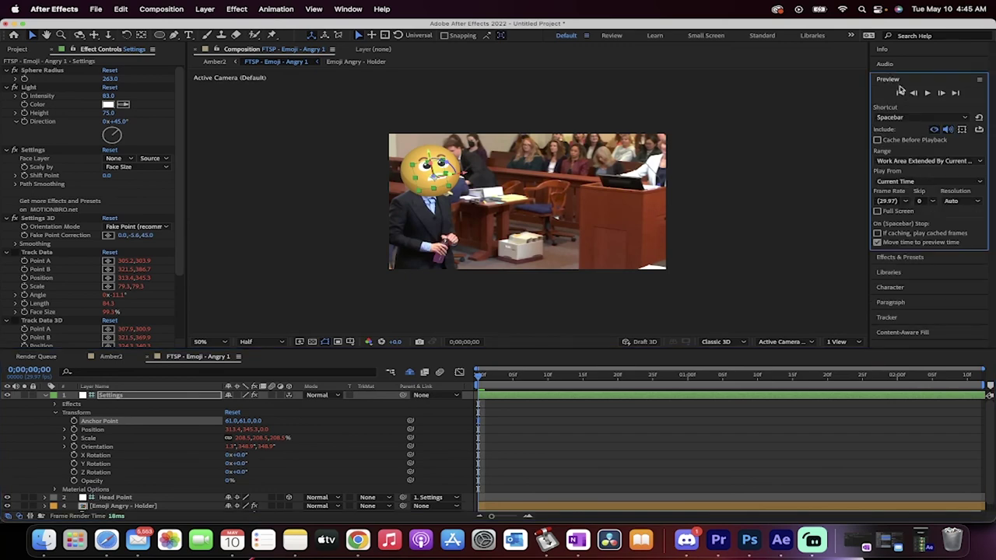
{"action": "key", "text": "space"}
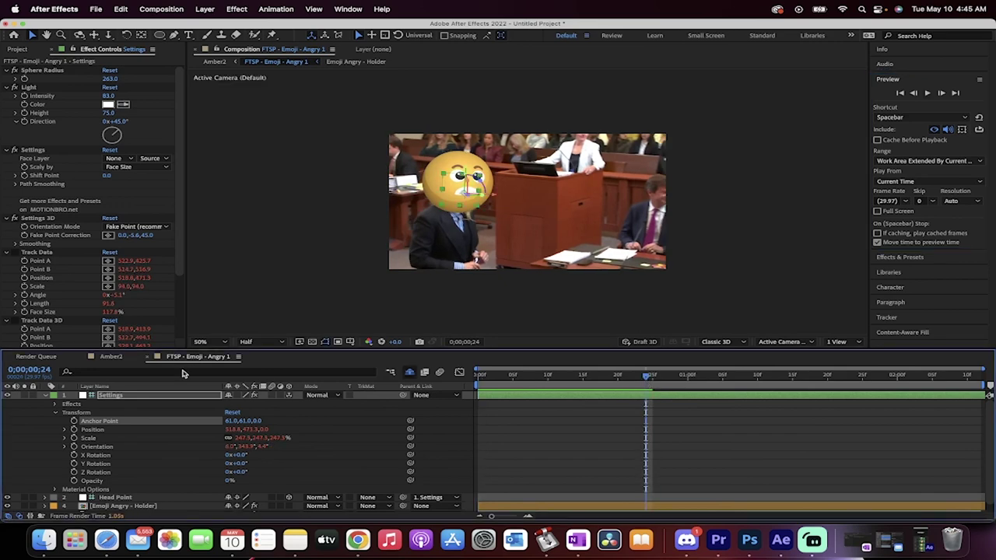
Step: Return to the Amber2 composition and scrub to the clip's end, where the emoji turns red
{"action": "left_click", "coordinate": [111, 357]}
{"action": "left_click_drag", "start_coordinate": [479, 379], "coordinate": [973, 379]}
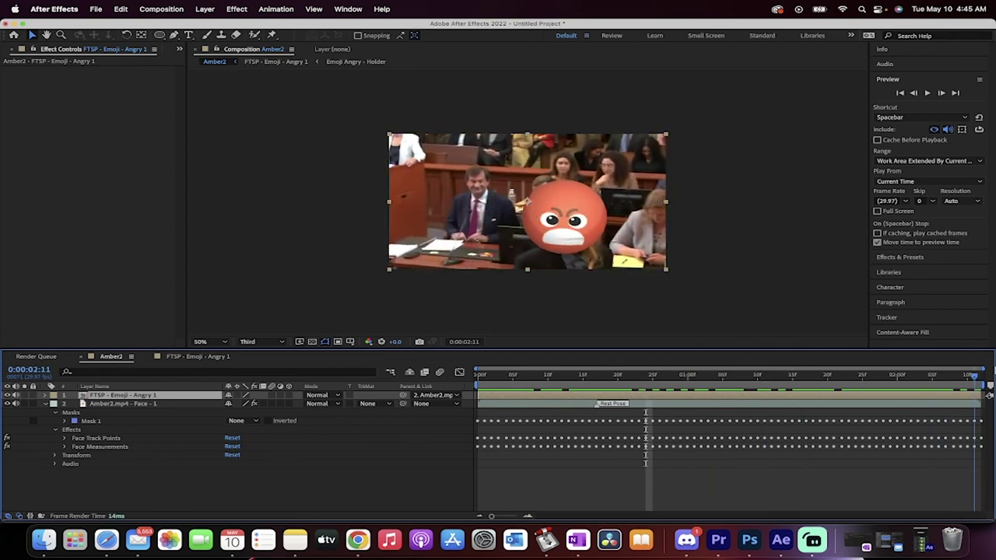